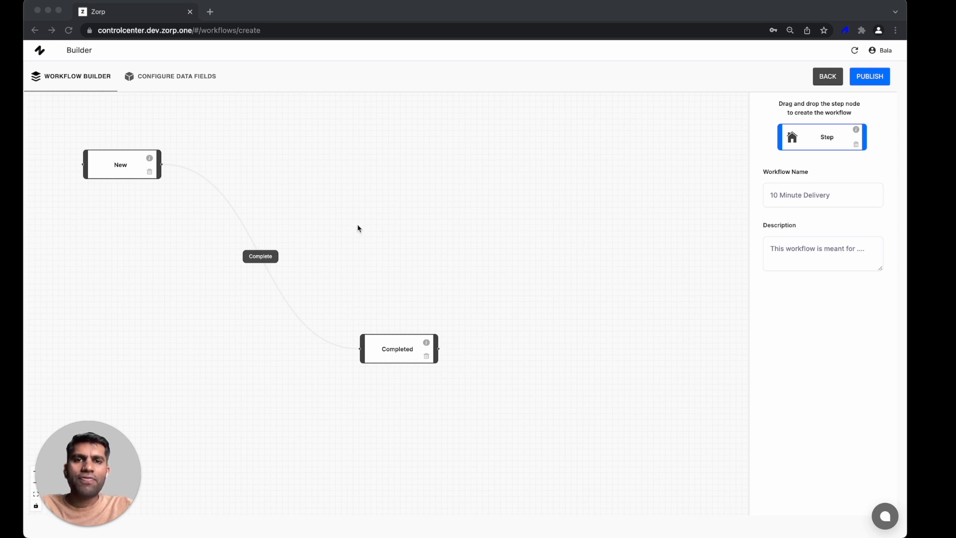
# Delete the Complete transition between the New and Completed steps
pyautogui.click(257, 258)
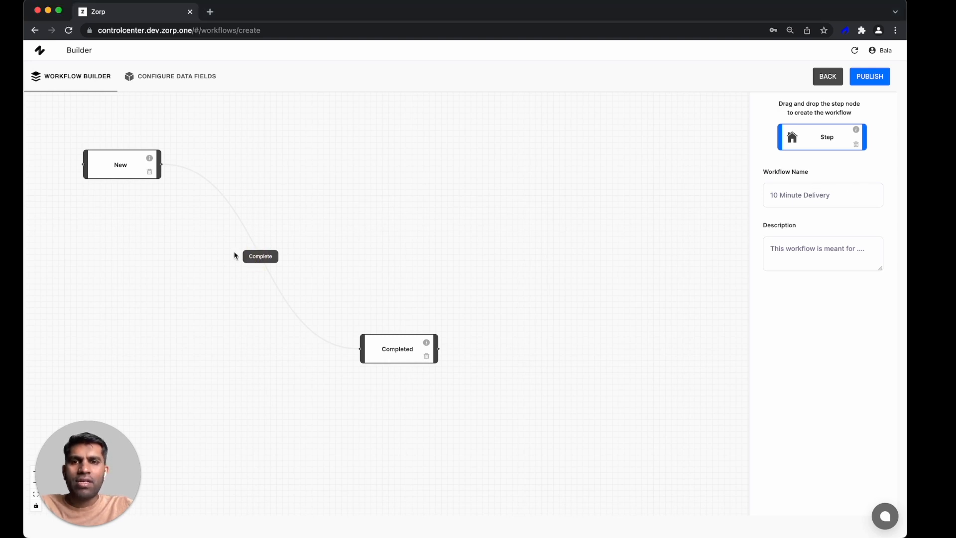
pyautogui.click(257, 258)
pyautogui.click(838, 155)
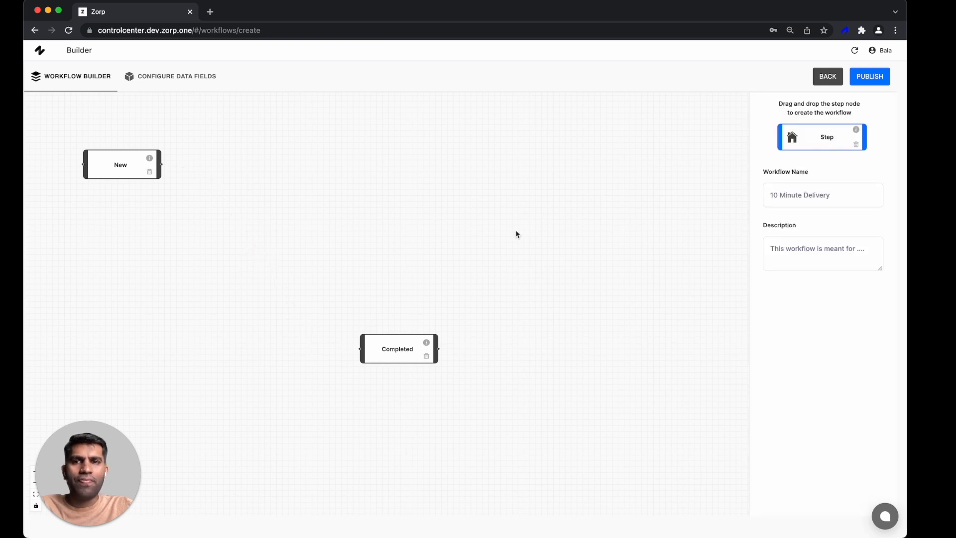
# Rename the New step to Pickup and save the change
pyautogui.click(128, 168)
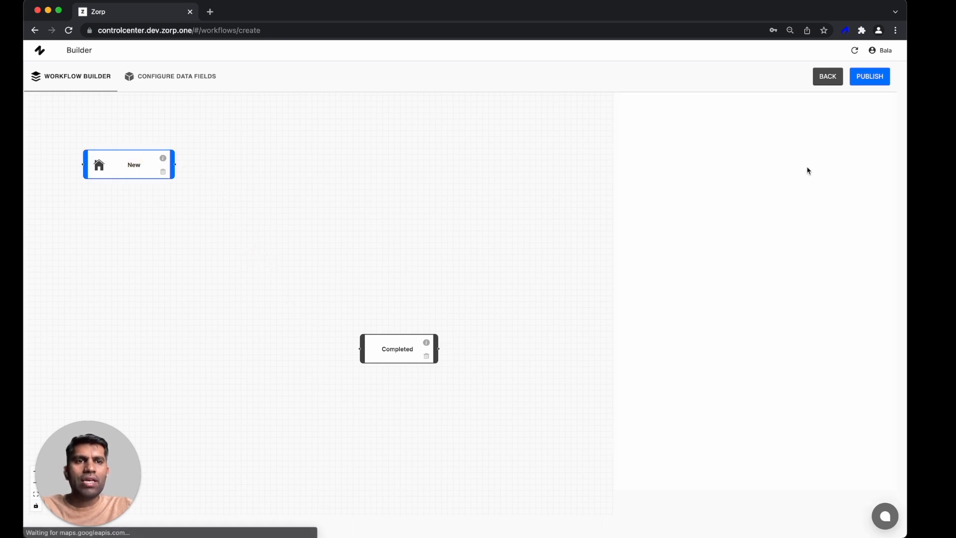
pyautogui.click(830, 143)
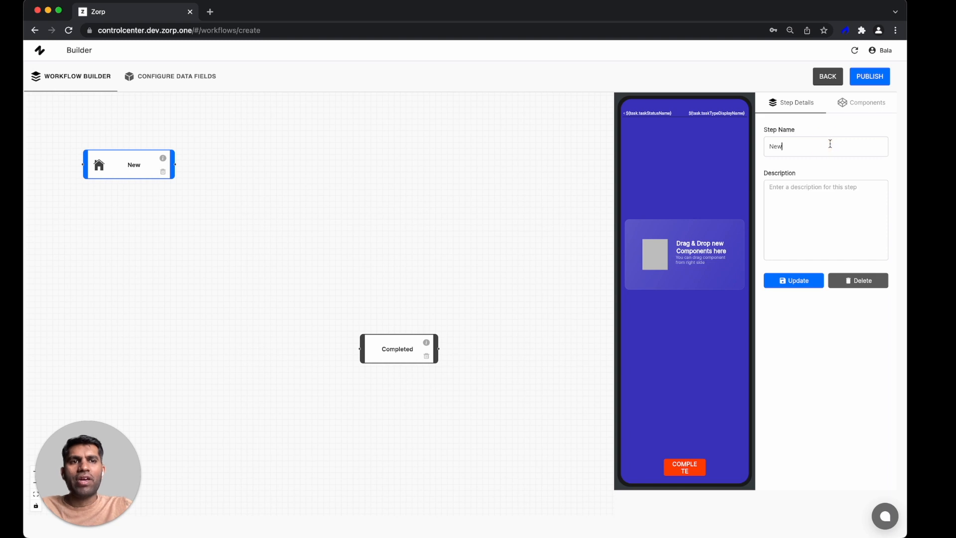
pyautogui.press('BackSpace')
pyautogui.press('BackSpace')
pyautogui.press('BackSpace')
pyautogui.write('Picku')
pyautogui.click(799, 280)
# Add a new step between Pickup and Completed on the canvas and name it En Route
pyautogui.click(352, 212)
pyautogui.moveTo(822, 148); pyautogui.dragTo(207, 239)
pyautogui.click(244, 252)
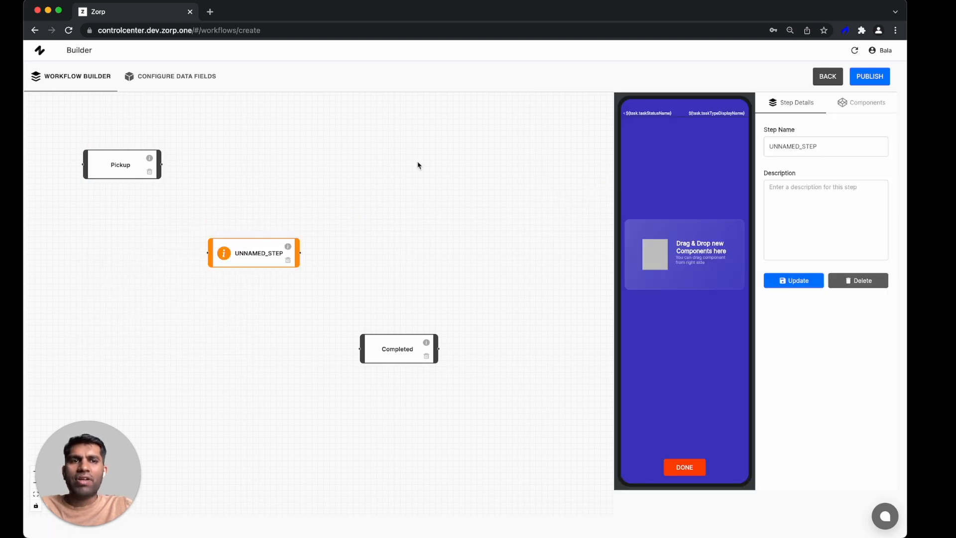
pyautogui.click(851, 146)
pyautogui.write('En Route')
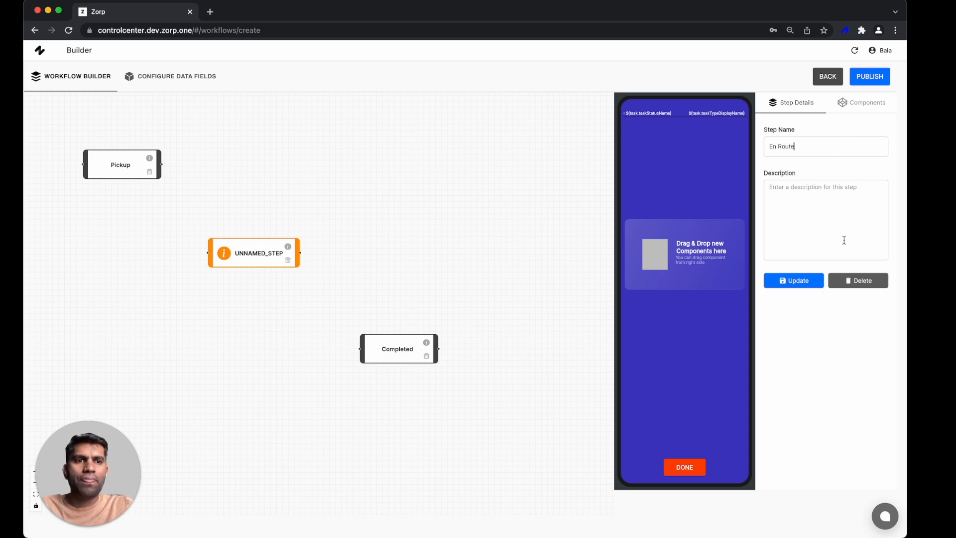
pyautogui.click(800, 280)
# Add another step between En Route and Completed and name it Deliver
pyautogui.click(517, 229)
pyautogui.moveTo(817, 140); pyautogui.dragTo(312, 305)
pyautogui.click(343, 317)
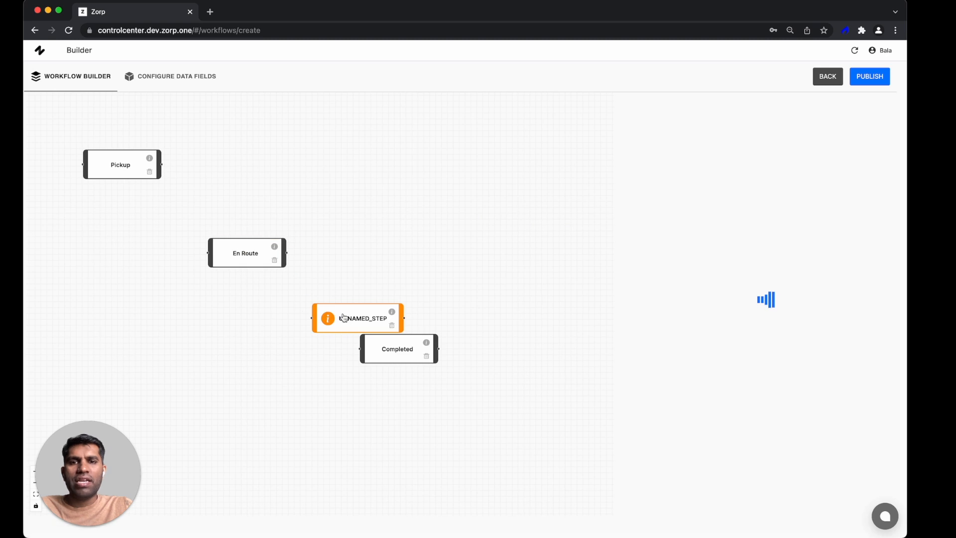
pyautogui.click(845, 148)
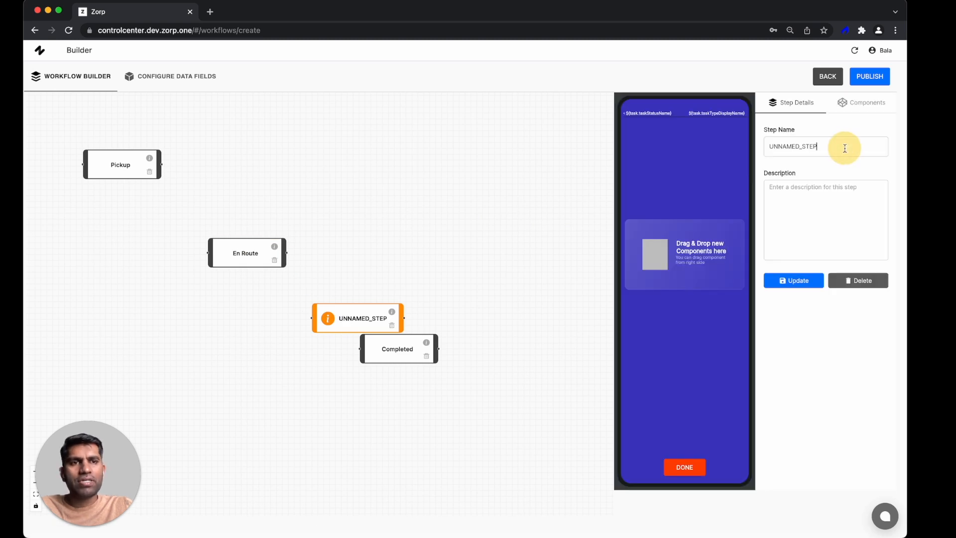
pyautogui.press('super+a')
pyautogui.press('BackSpace')
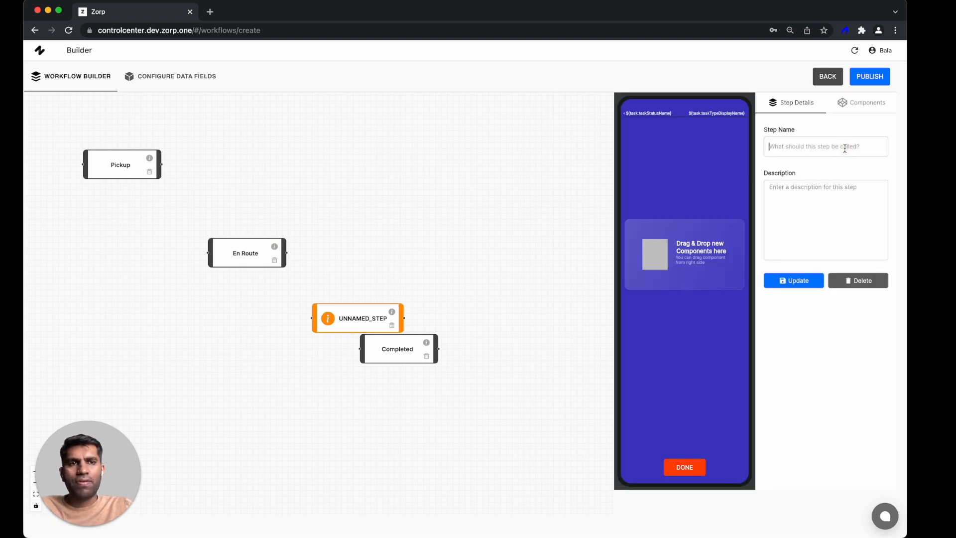
pyautogui.write('Deliver')
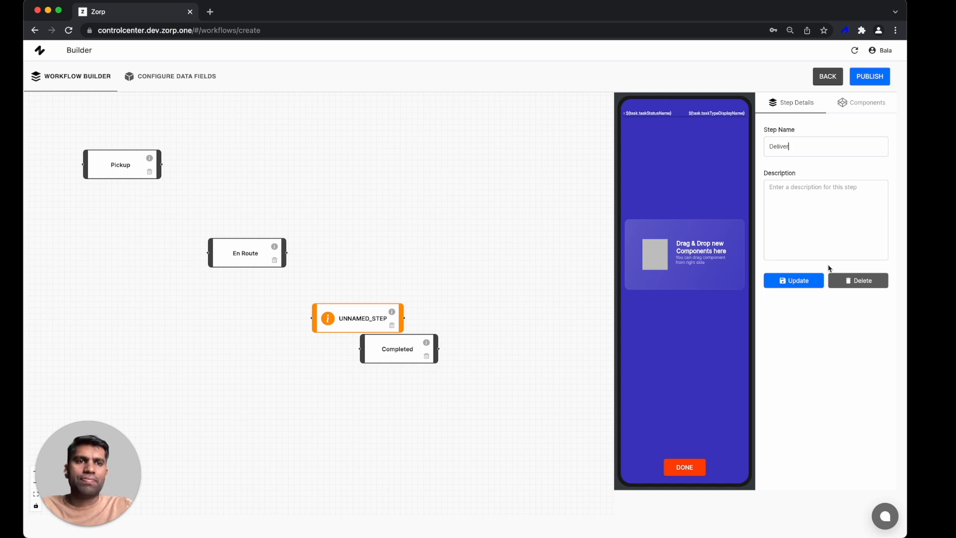
pyautogui.click(799, 279)
# Space out the Deliver and En Route steps and link Pickup to En Route, En Route to Deliver, and Deliver to Completed
pyautogui.moveTo(370, 317); pyautogui.dragTo(319, 310)
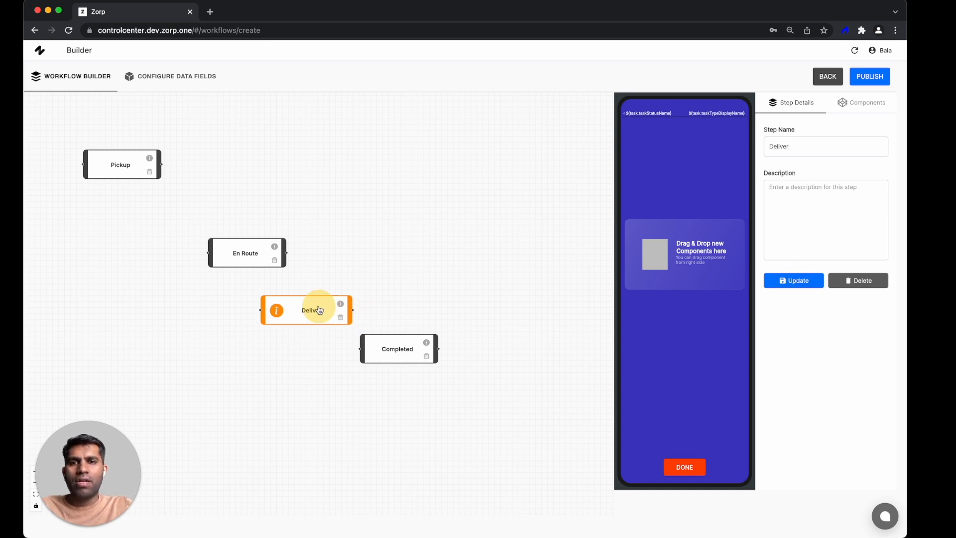
pyautogui.moveTo(249, 255); pyautogui.dragTo(241, 238)
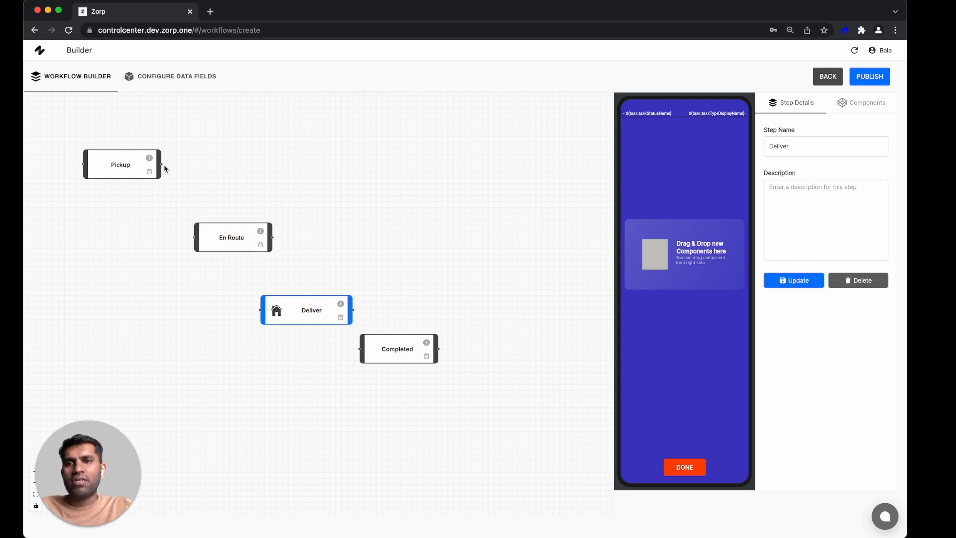
pyautogui.moveTo(161, 164); pyautogui.dragTo(194, 237)
pyautogui.moveTo(273, 238); pyautogui.dragTo(259, 309)
pyautogui.moveTo(340, 310); pyautogui.dragTo(360, 348)
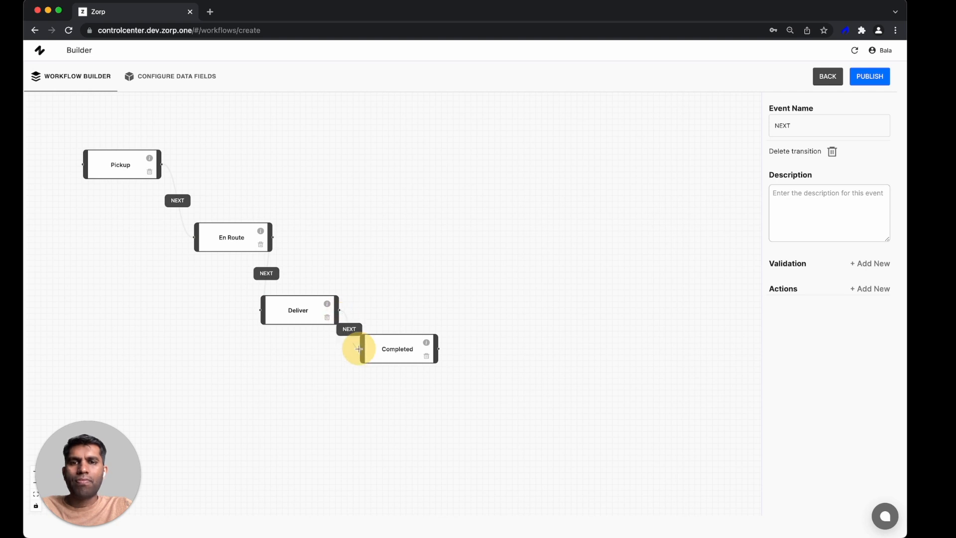
pyautogui.click(404, 264)
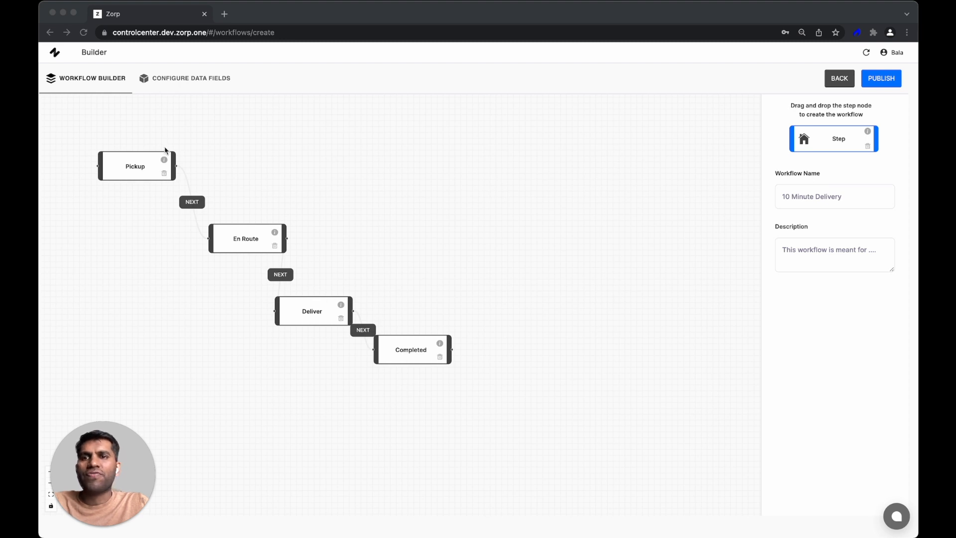
# Create a task data field named Customer Name with type Text in the data field configuration
pyautogui.click(200, 83)
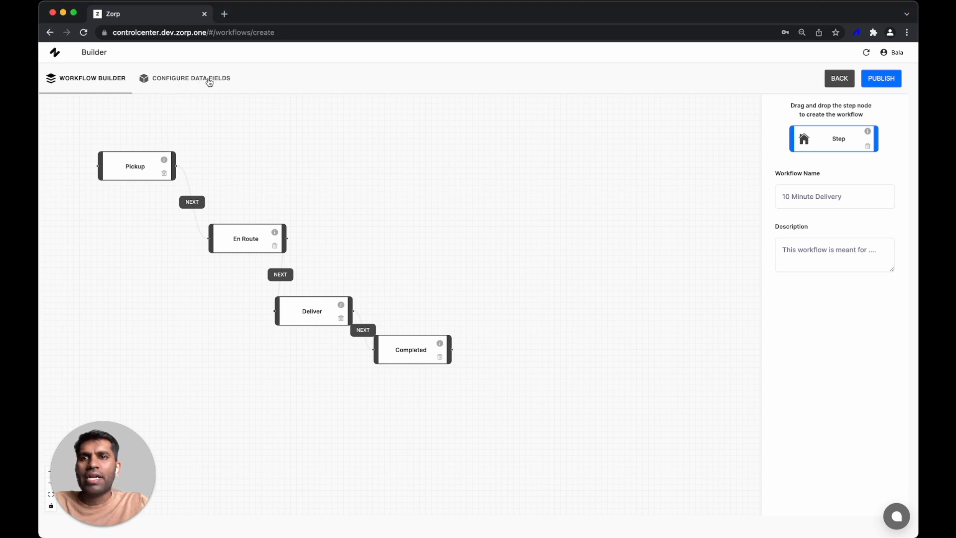
pyautogui.click(209, 82)
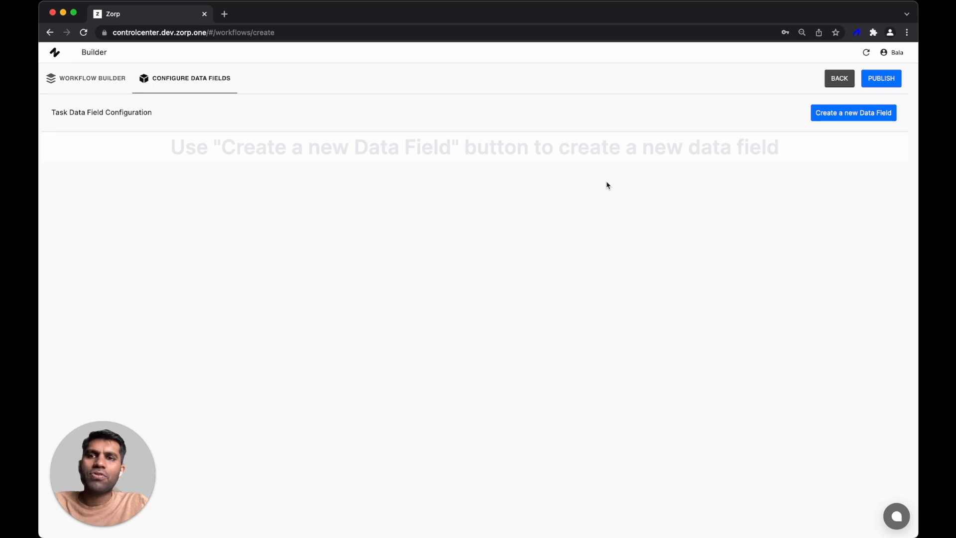
pyautogui.click(858, 118)
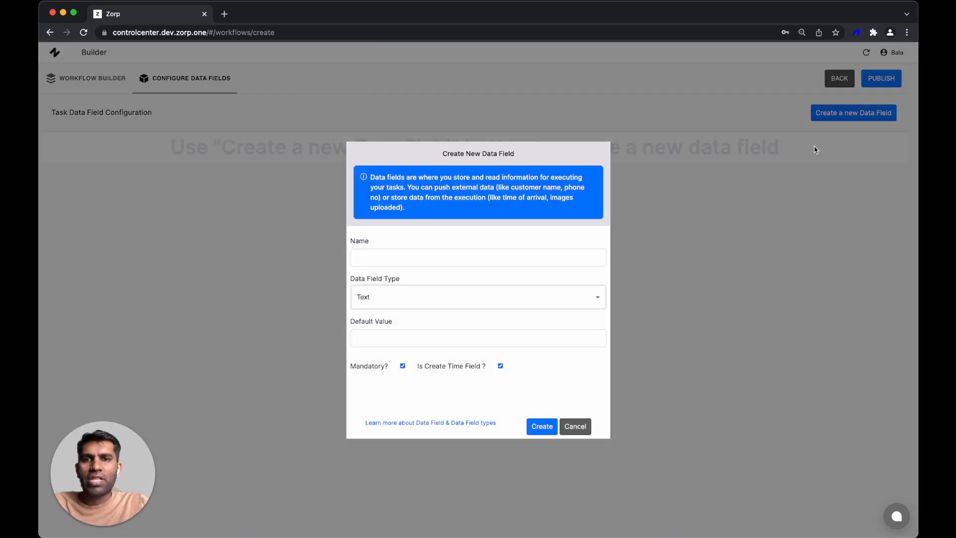
pyautogui.click(499, 258)
pyautogui.write('Cus')
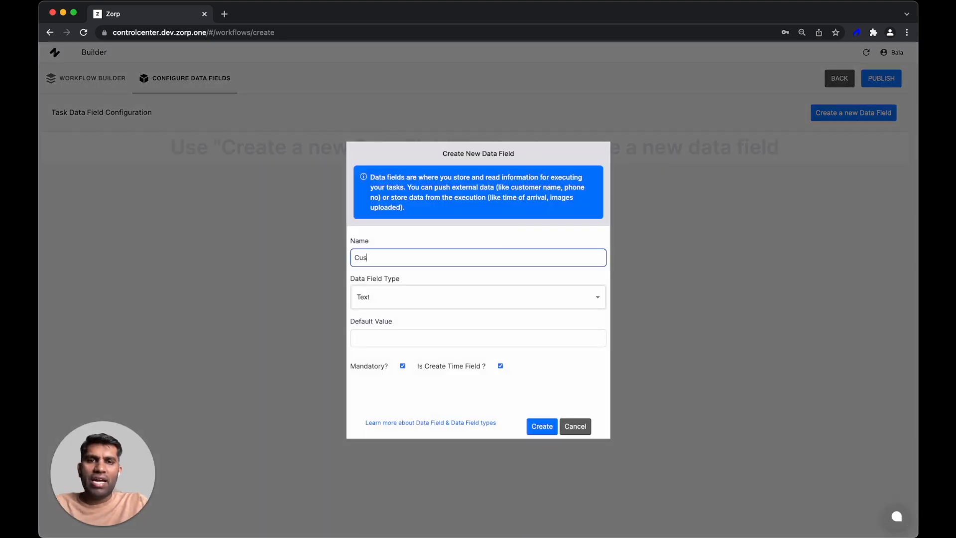
pyautogui.write('tomer Name')
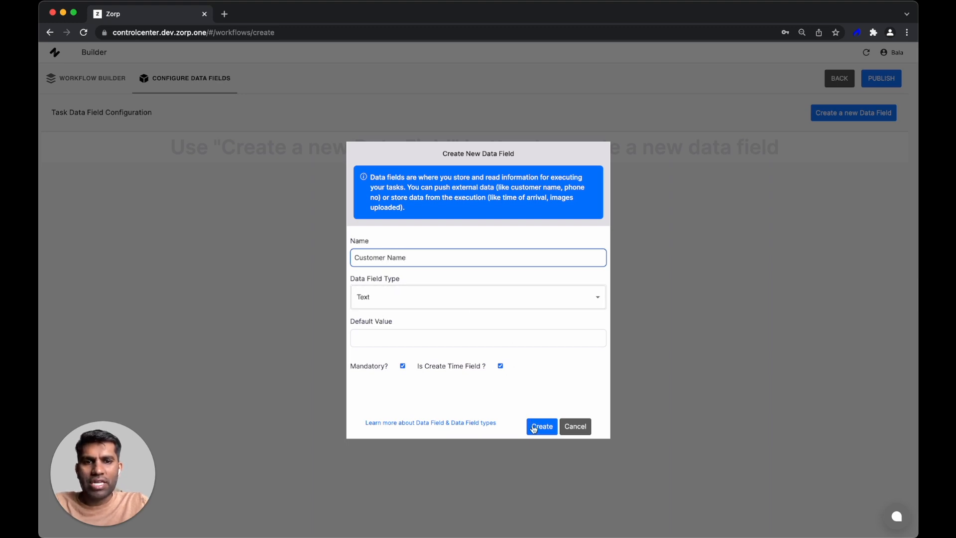
pyautogui.click(531, 426)
# Create a data field named Customer Phone with type Number
pyautogui.click(817, 124)
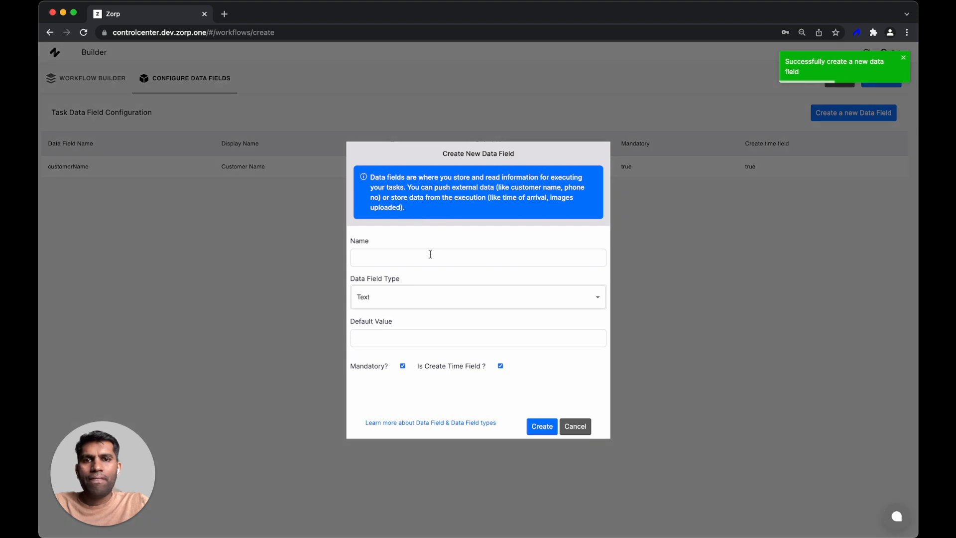
pyautogui.click(428, 256)
pyautogui.write('Customer Phone')
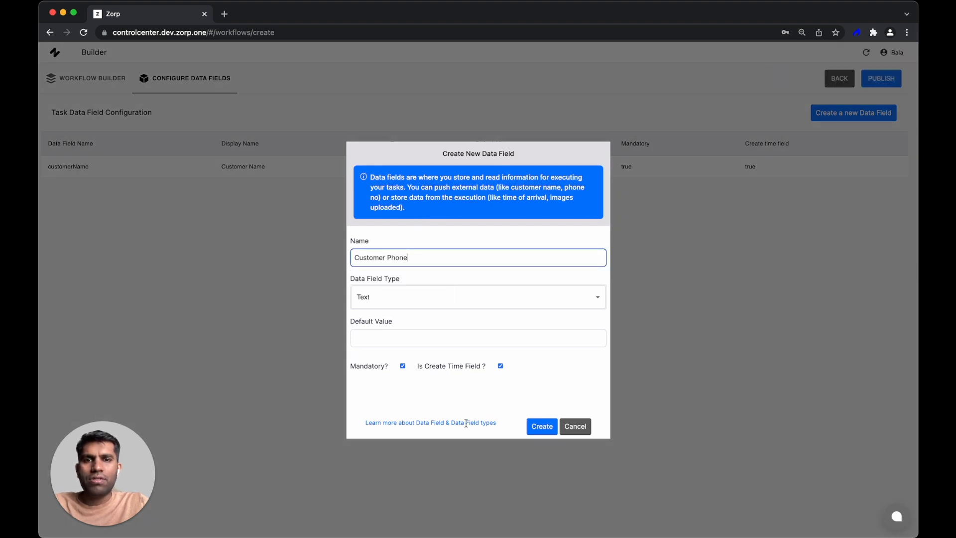
pyautogui.click(500, 300)
pyautogui.click(431, 320)
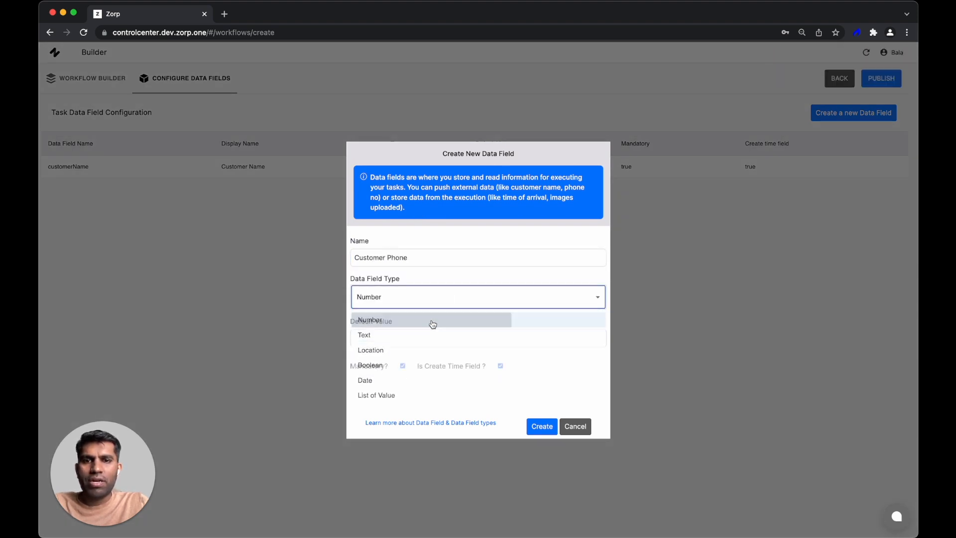
pyautogui.click(542, 427)
# Create a data field named Customer Address with type Location
pyautogui.click(846, 114)
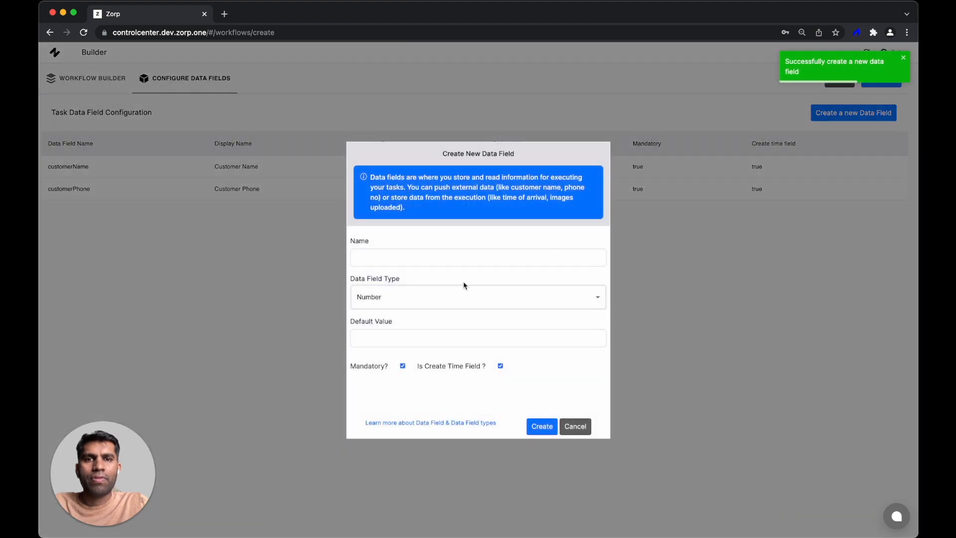
pyautogui.click(493, 256)
pyautogui.write('CUstome')
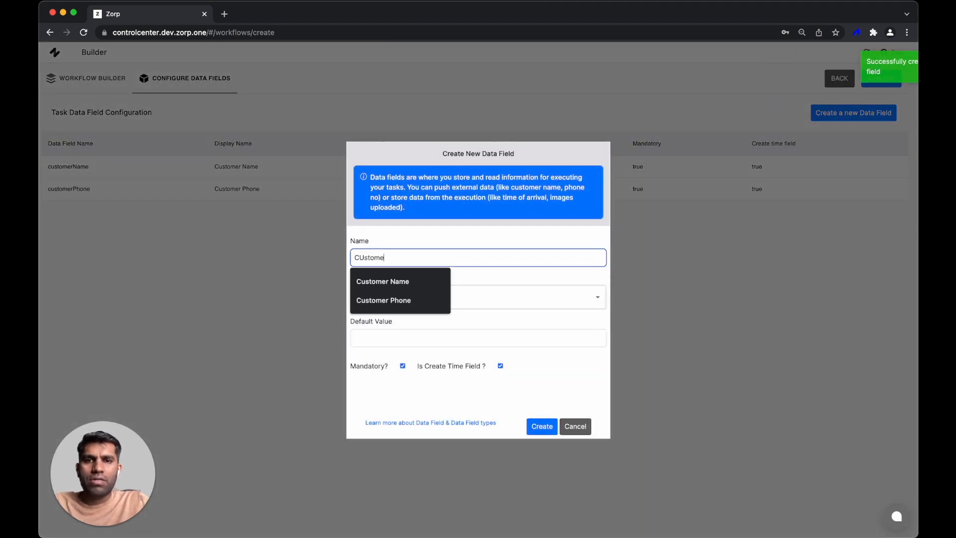
pyautogui.press('BackSpace')
pyautogui.press('BackSpace')
pyautogui.press('BackSpace')
pyautogui.press('BackSpace')
pyautogui.press('BackSpace')
pyautogui.press('BackSpace')
pyautogui.write('ustomer Address')
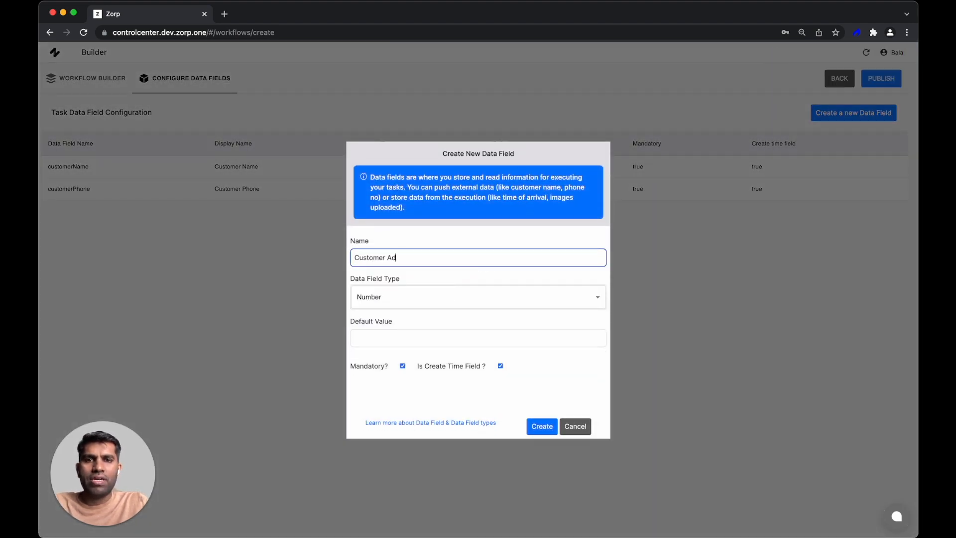
pyautogui.click(479, 297)
pyautogui.click(413, 351)
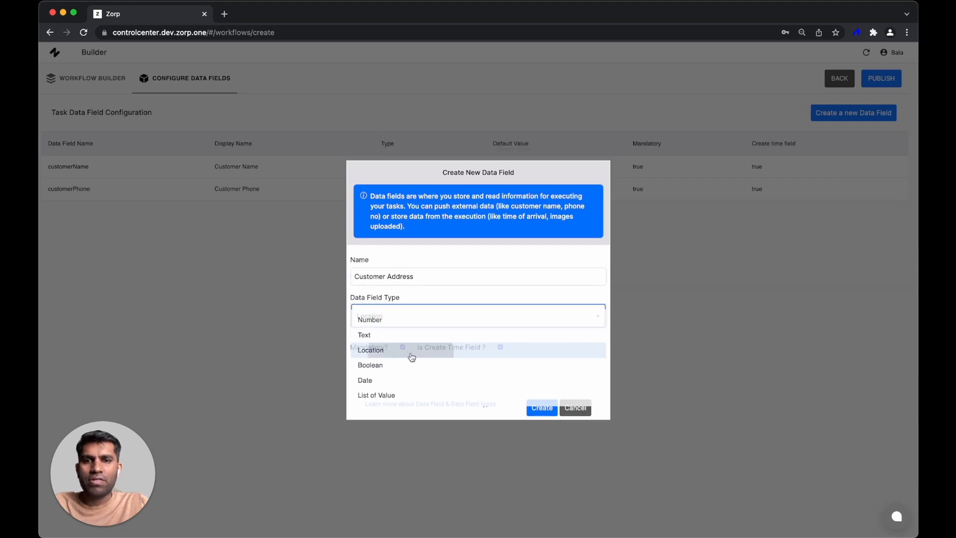
pyautogui.click(542, 406)
# Create a data field named Item Name with type Text
pyautogui.click(848, 114)
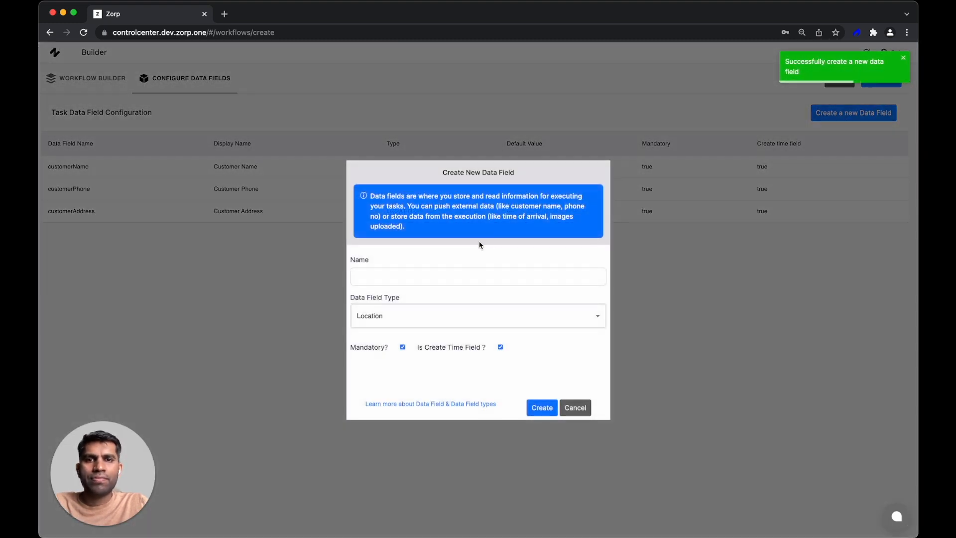
pyautogui.click(468, 275)
pyautogui.write('Item Name')
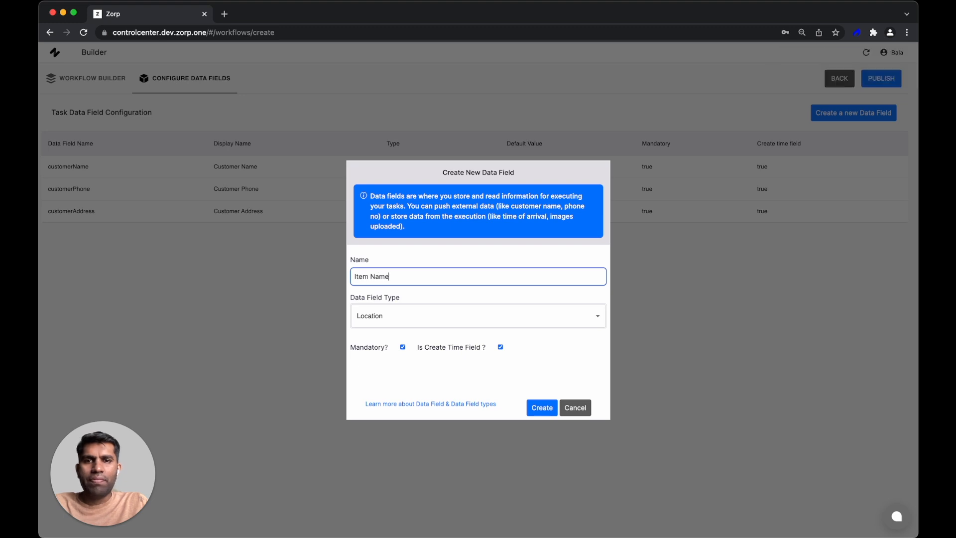
pyautogui.click(471, 323)
pyautogui.click(407, 354)
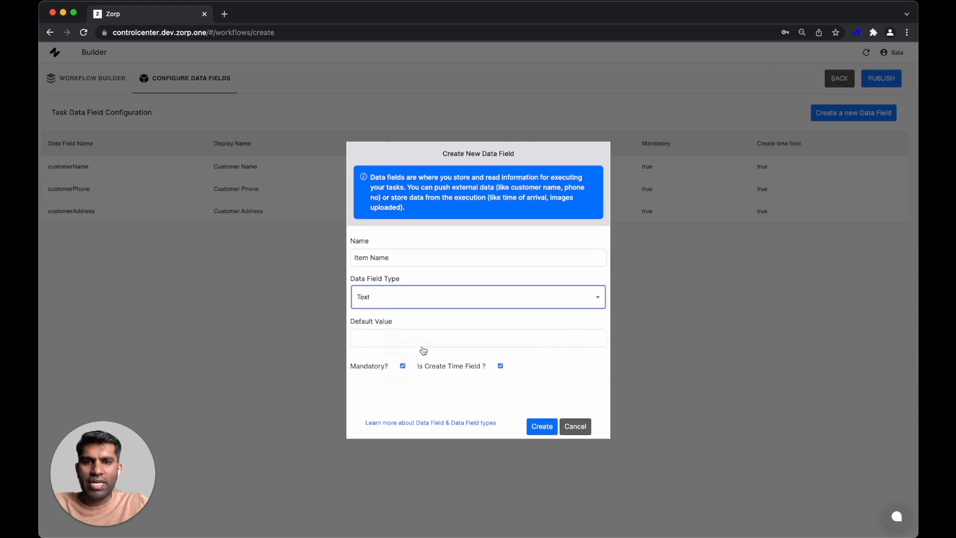
pyautogui.click(536, 425)
# Create a data field named Item Quantity with type Number
pyautogui.click(814, 112)
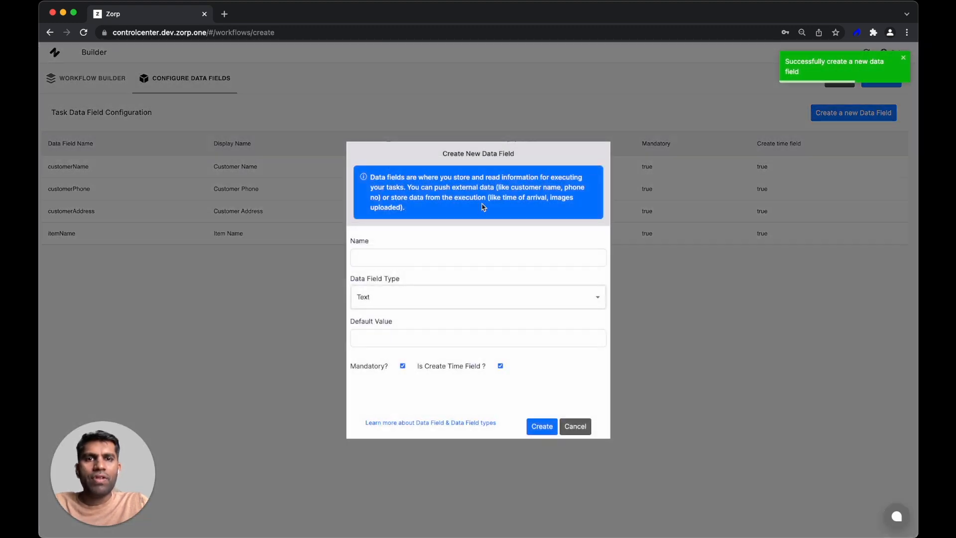
pyautogui.click(454, 258)
pyautogui.write('Item ')
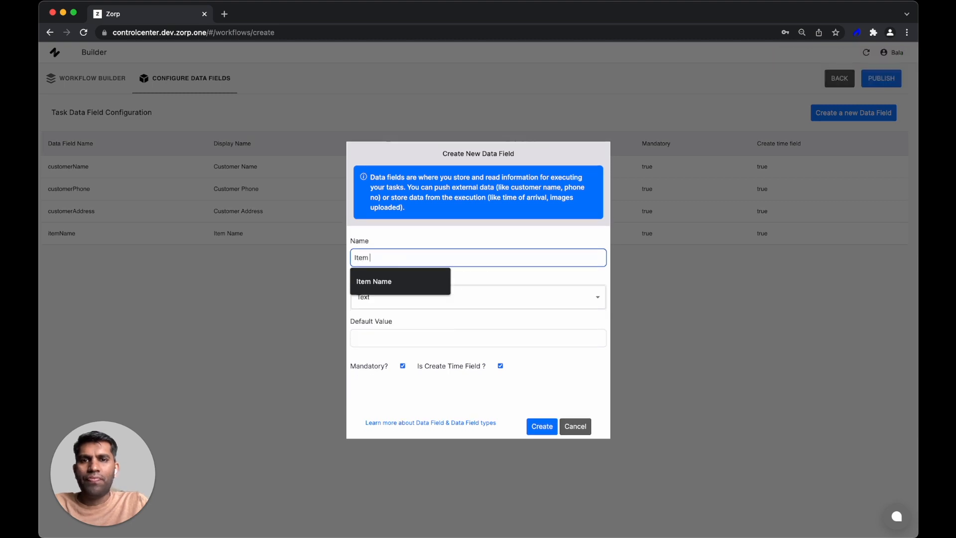
pyautogui.write('Quantity')
pyautogui.click(438, 299)
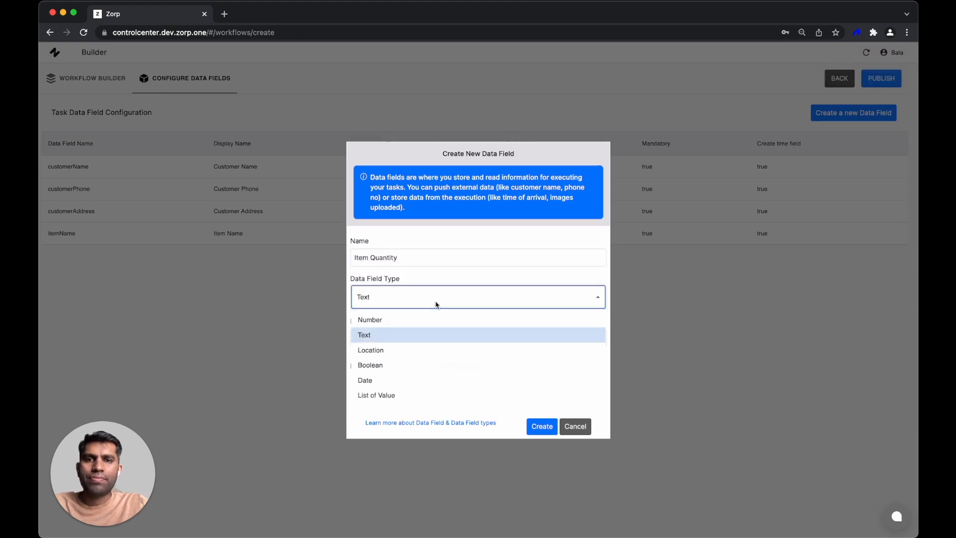
pyautogui.click(415, 321)
pyautogui.click(542, 426)
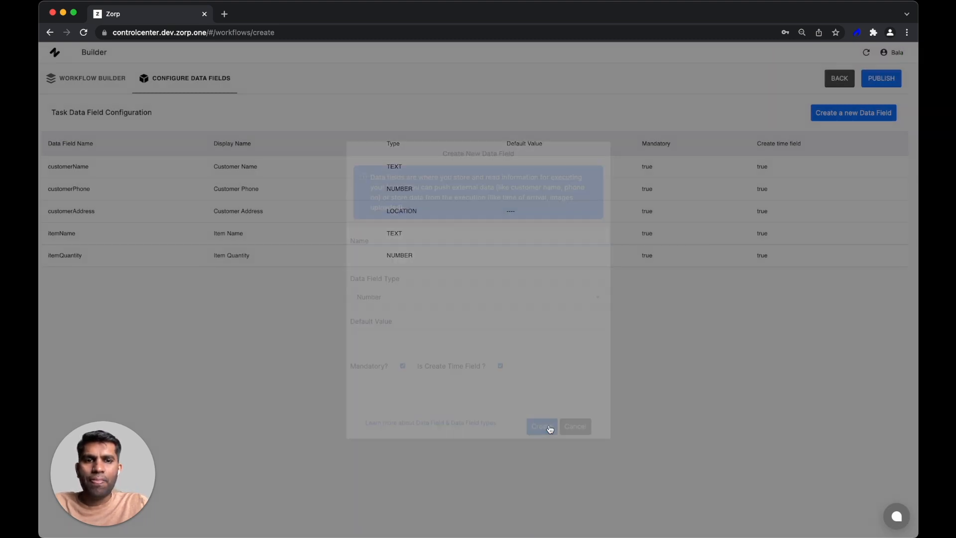
# Create a data field named Order ID with type Text
pyautogui.click(857, 114)
pyautogui.click(474, 253)
pyautogui.write('Order ID')
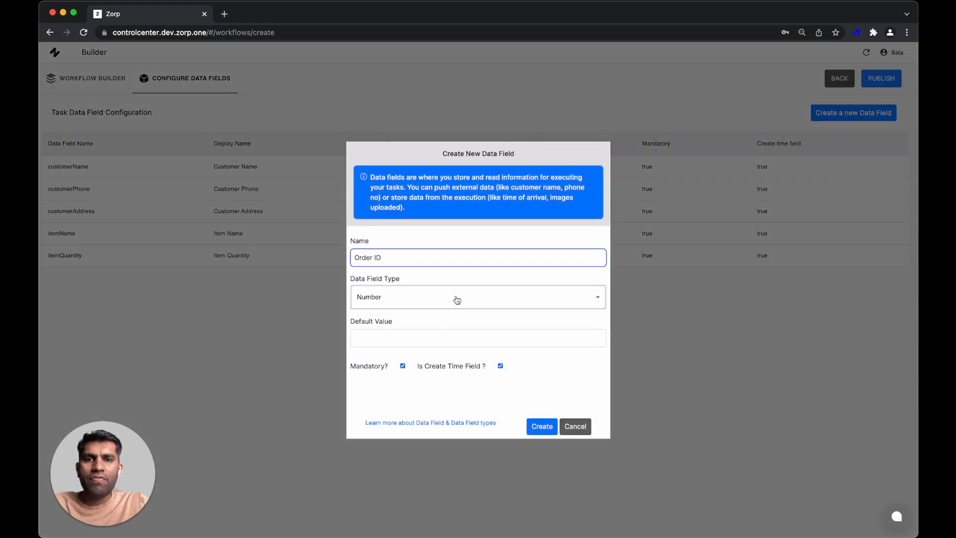
pyautogui.click(455, 299)
pyautogui.click(409, 335)
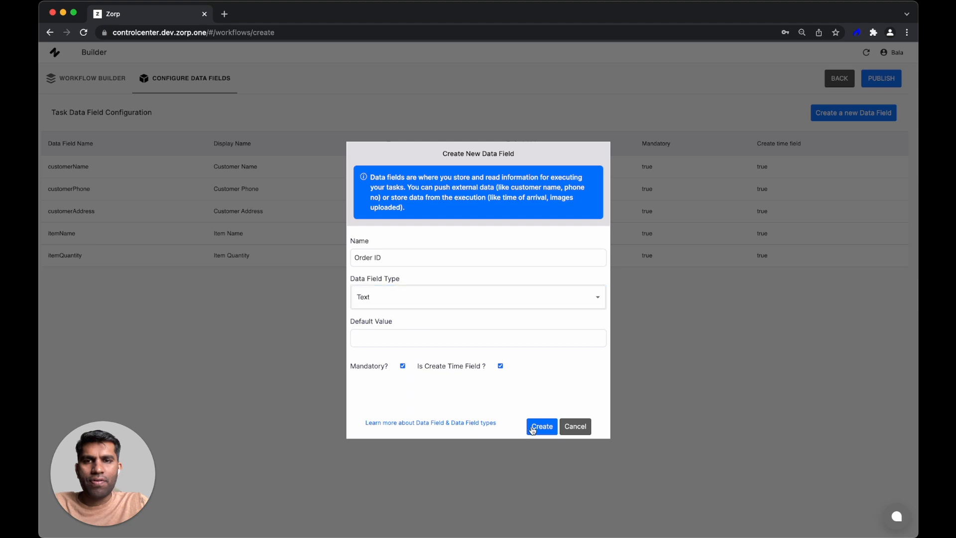
pyautogui.click(533, 428)
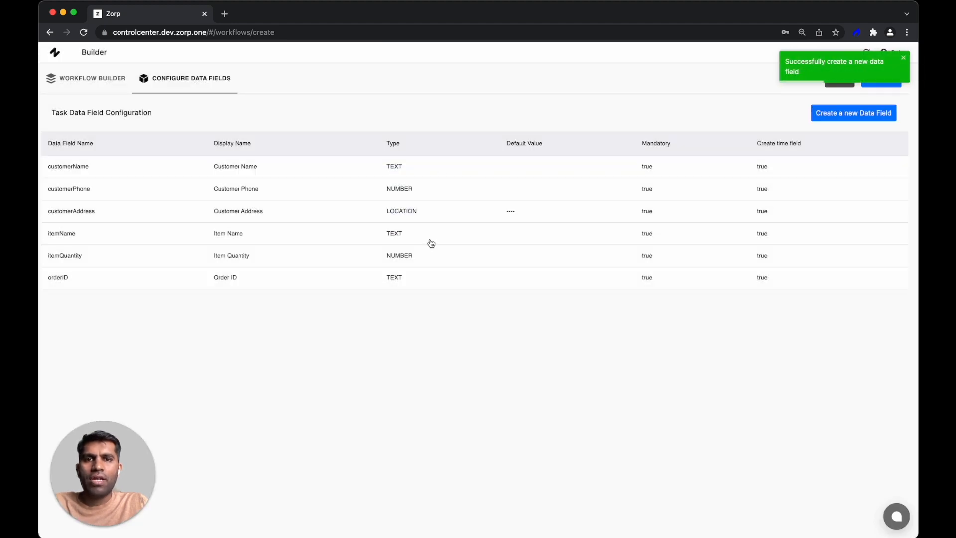
# Add a Text component to the Pickup step's screen in the workflow builder and label it Order ID
pyautogui.click(101, 78)
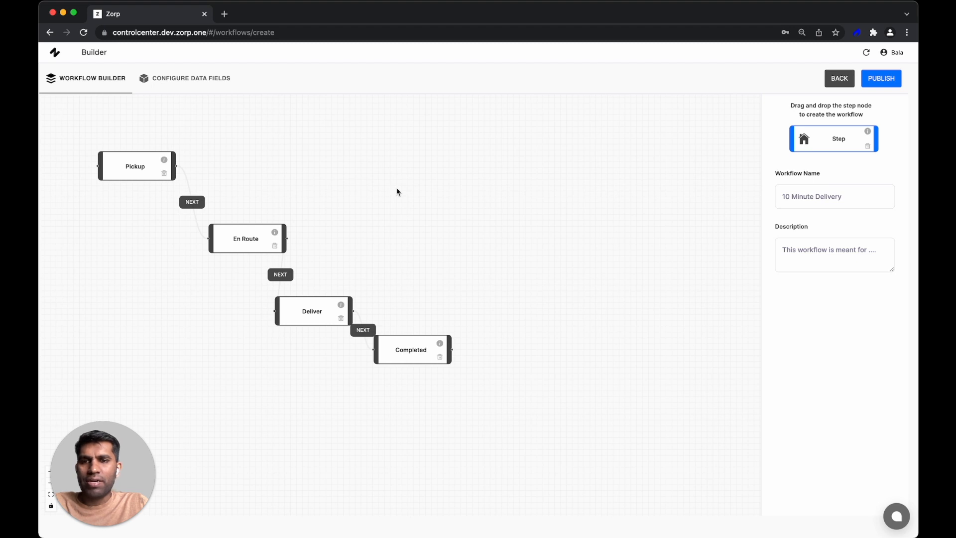
pyautogui.click(129, 175)
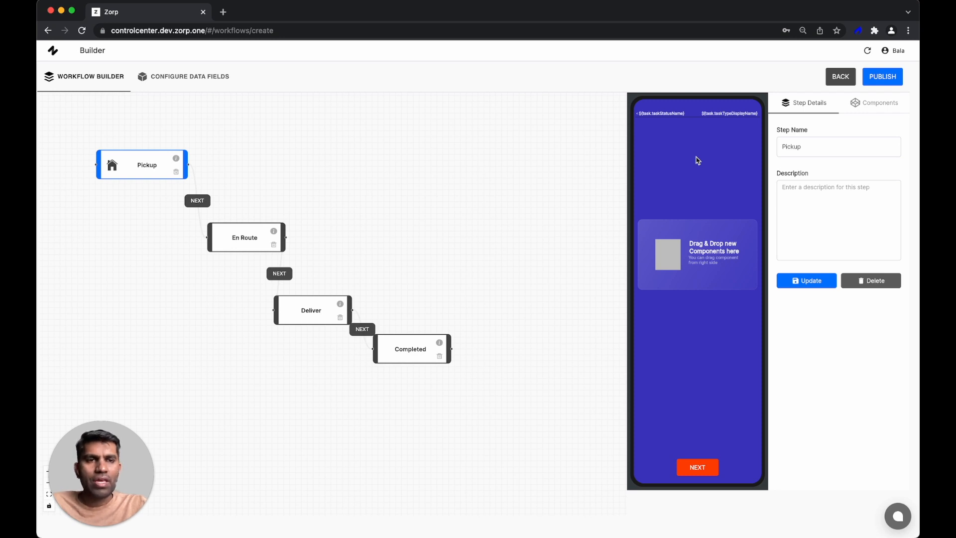
pyautogui.click(891, 105)
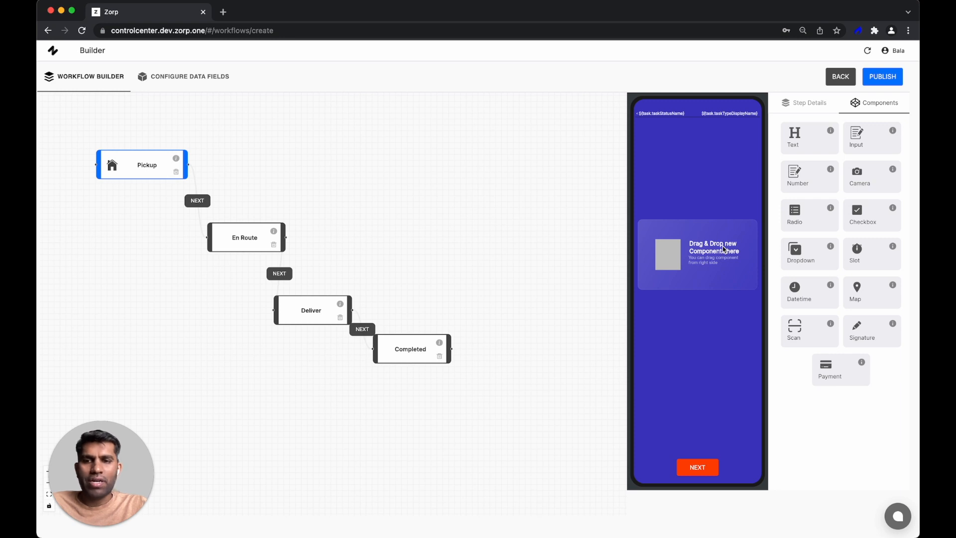
pyautogui.moveTo(793, 137); pyautogui.dragTo(669, 259)
pyautogui.click(719, 153)
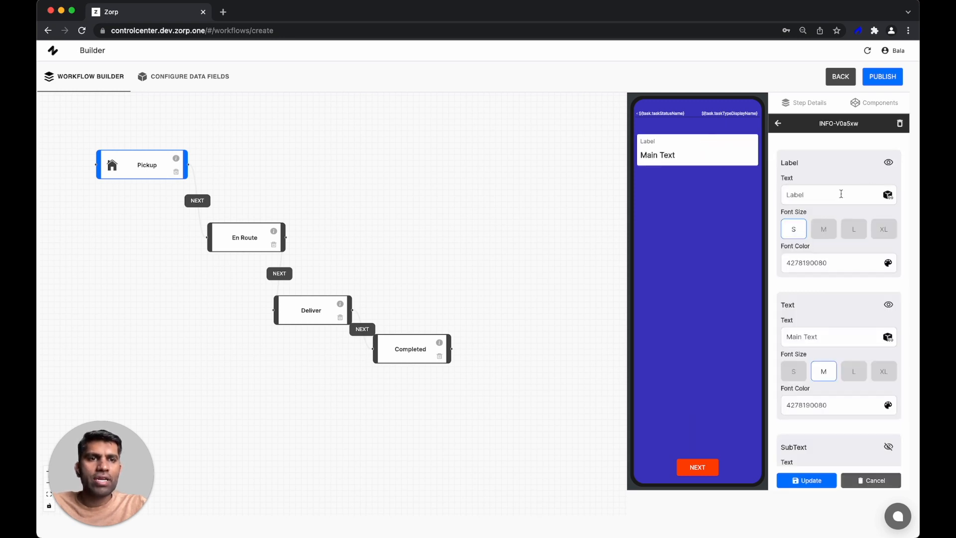
pyautogui.click(842, 195)
pyautogui.write('Ord')
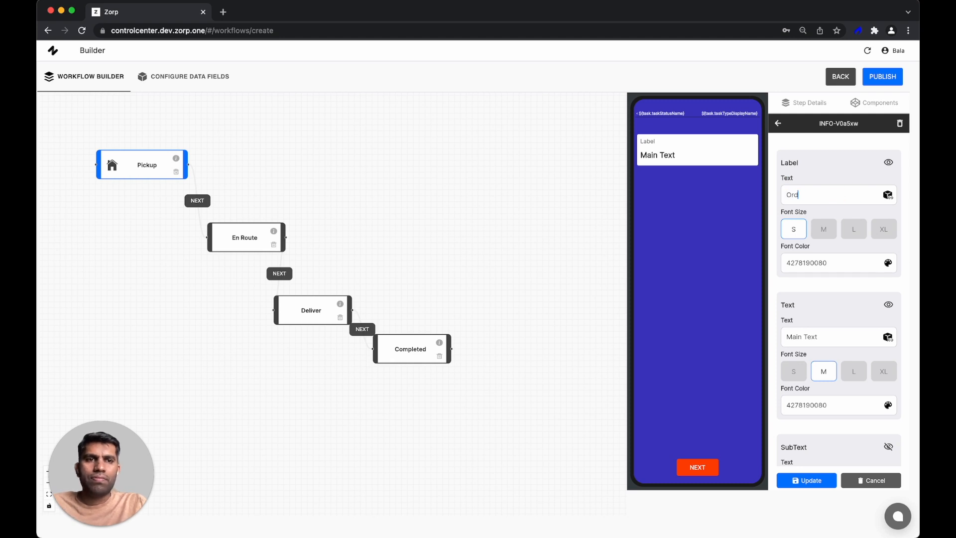
pyautogui.write('er ID')
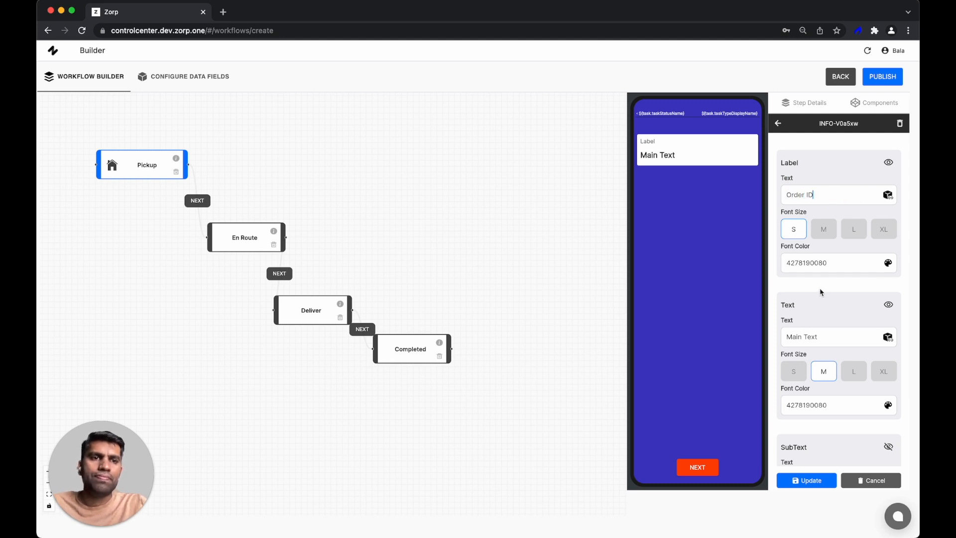
# Set the Order ID component's main text to ${task.data.orderID} and save the component
pyautogui.click(831, 338)
pyautogui.press('super+BackSpace')
pyautogui.write('${task.data.i')
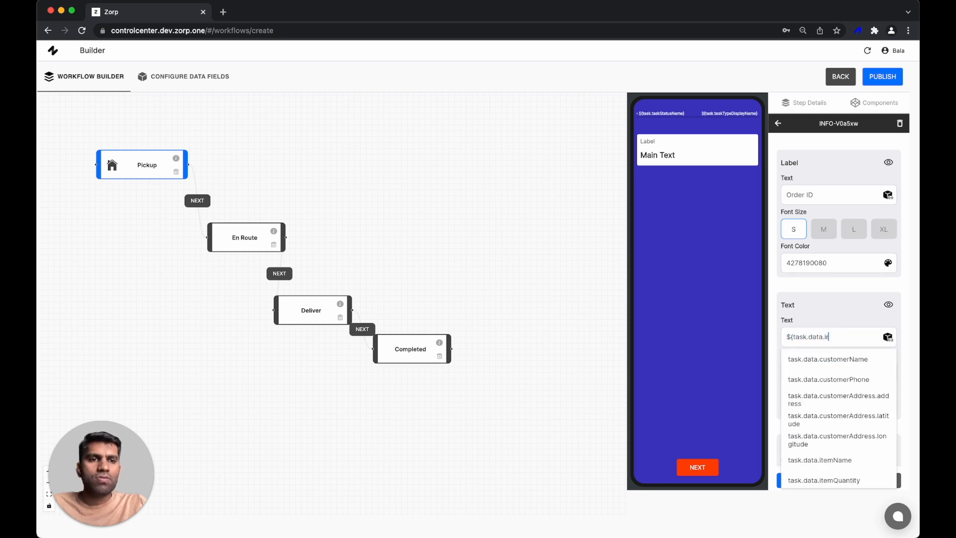
pyautogui.press('BackSpace')
pyautogui.write('orderID')
pyautogui.click(831, 363)
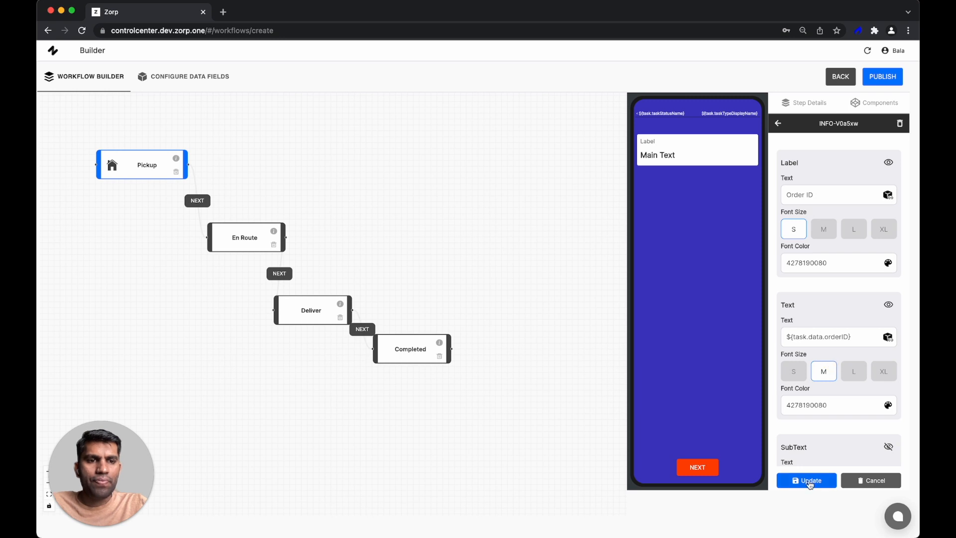
pyautogui.click(810, 481)
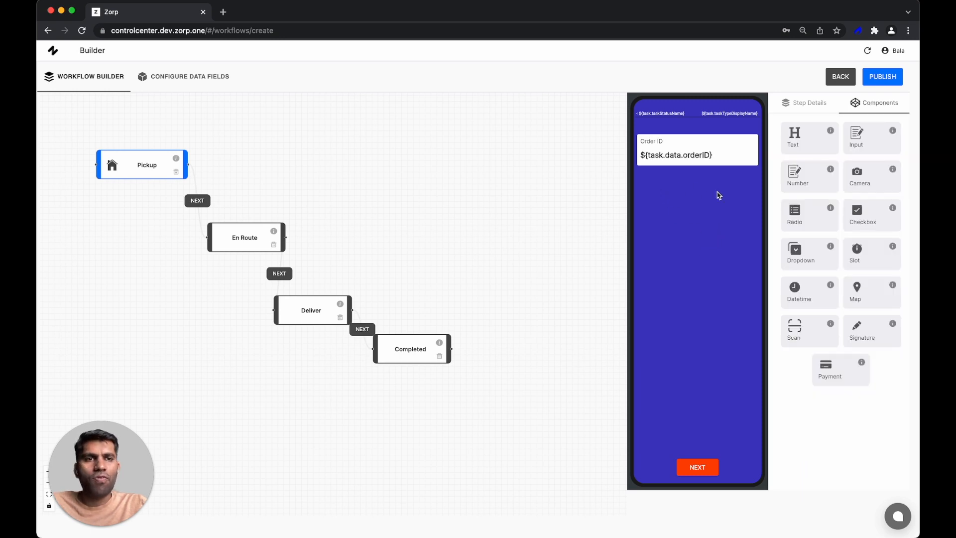
# Add a second Text component below Order ID on the Pickup screen and label it Item Details
pyautogui.moveTo(809, 131); pyautogui.dragTo(699, 214)
pyautogui.click(827, 195)
pyautogui.press('BackSpace')
pyautogui.press('BackSpace')
pyautogui.press('BackSpace')
pyautogui.press('BackSpace')
pyautogui.press('BackSpace')
pyautogui.write('Item Details')
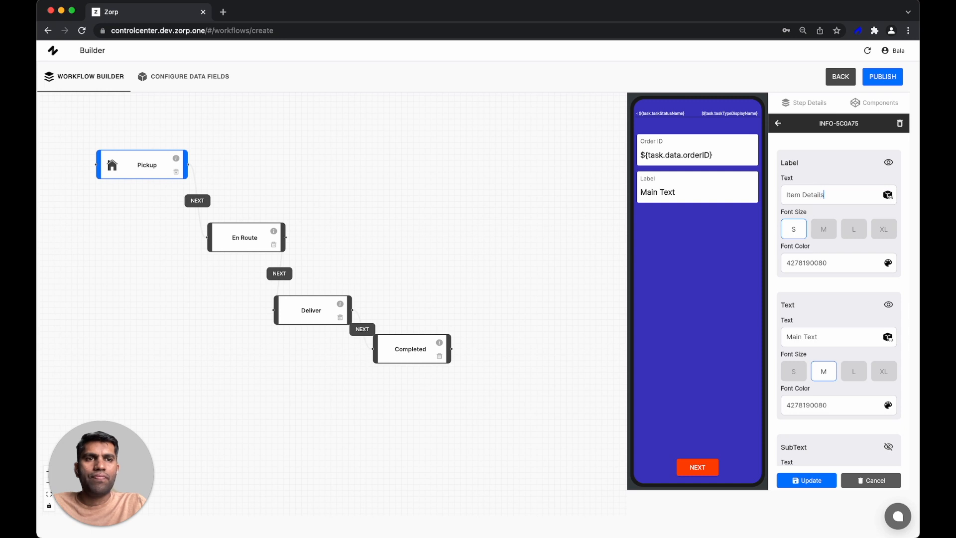
# Set the Item Details main text to ${task.data.itemName} - ${task.data.itemQuantity} and save the component
pyautogui.click(839, 335)
pyautogui.press('super+a')
pyautogui.press('BackSpace')
pyautogui.write('${')
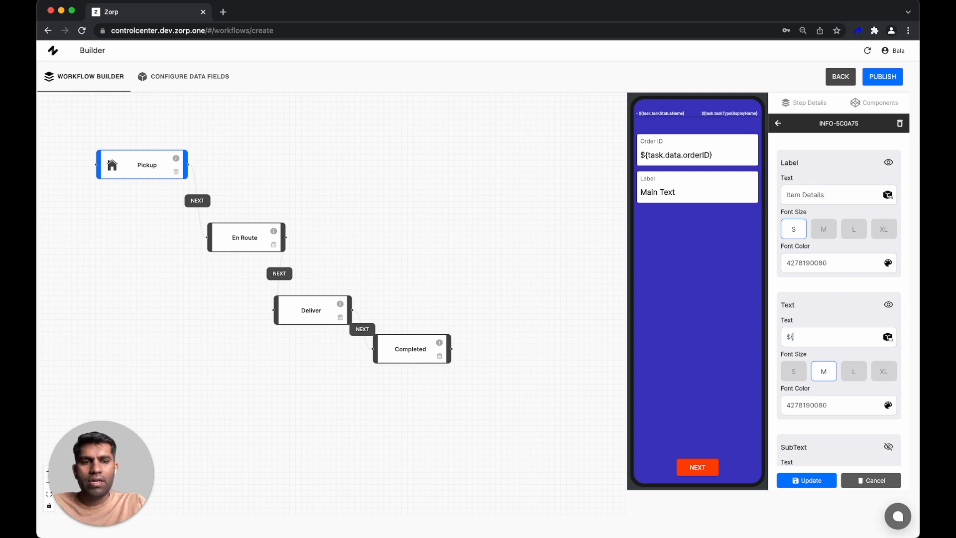
pyautogui.write('task')
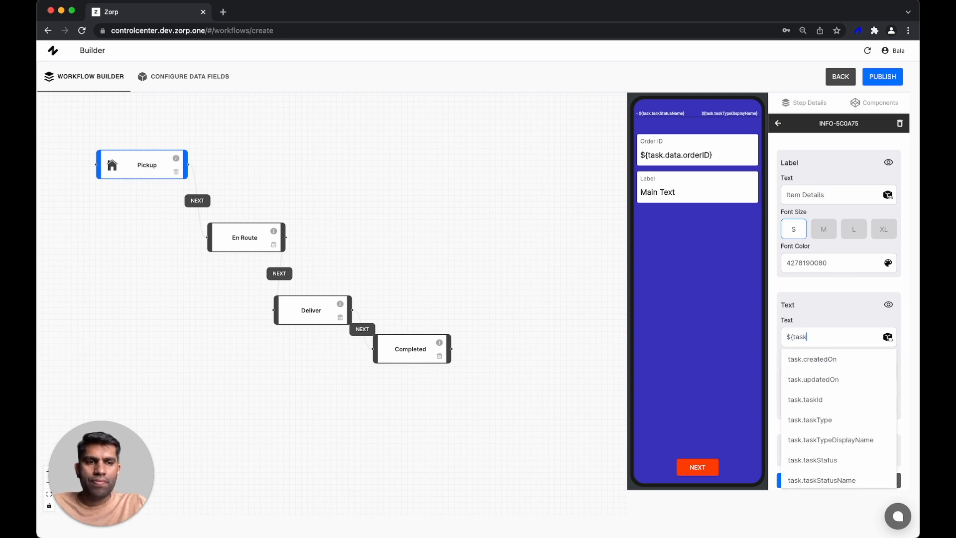
pyautogui.write('.data.item')
pyautogui.click(841, 359)
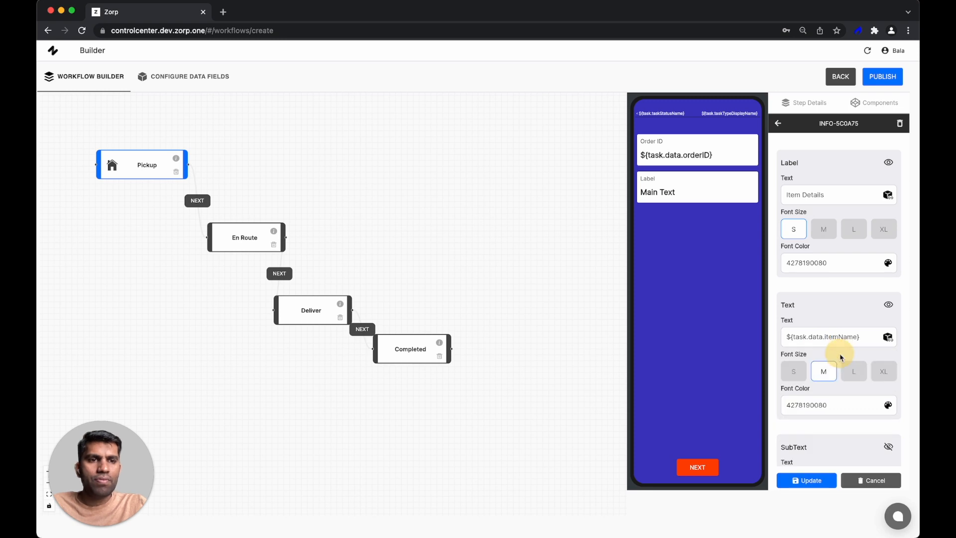
pyautogui.write('- ${task.da')
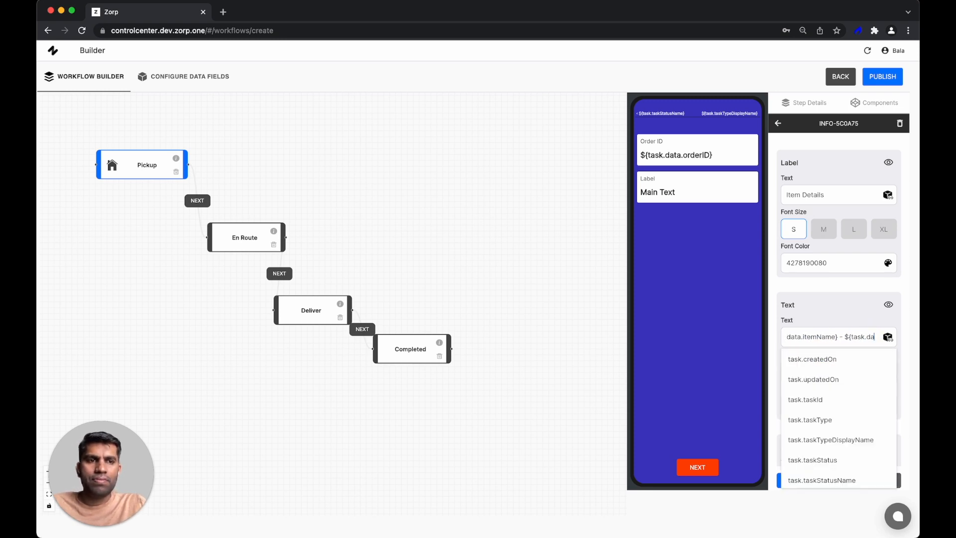
pyautogui.write('ta.item')
pyautogui.click(863, 379)
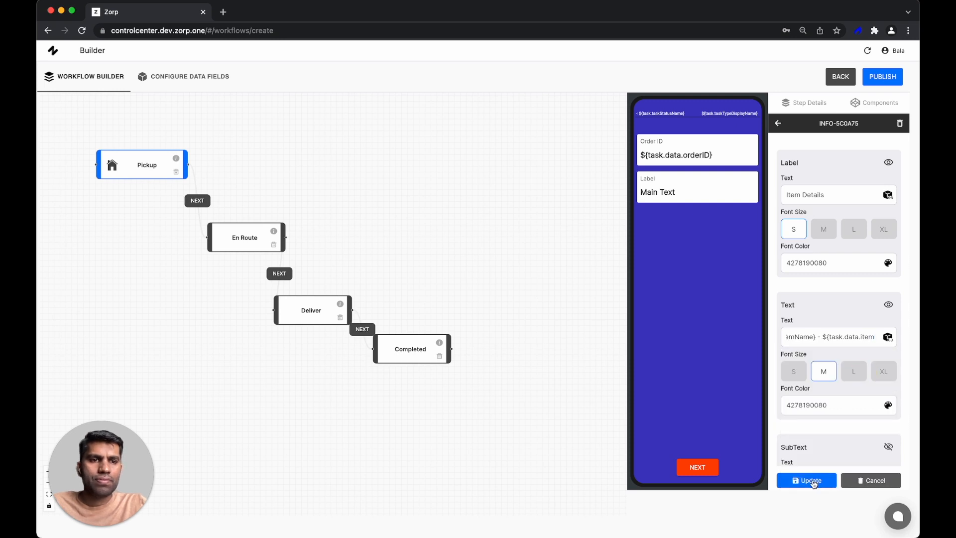
pyautogui.click(808, 480)
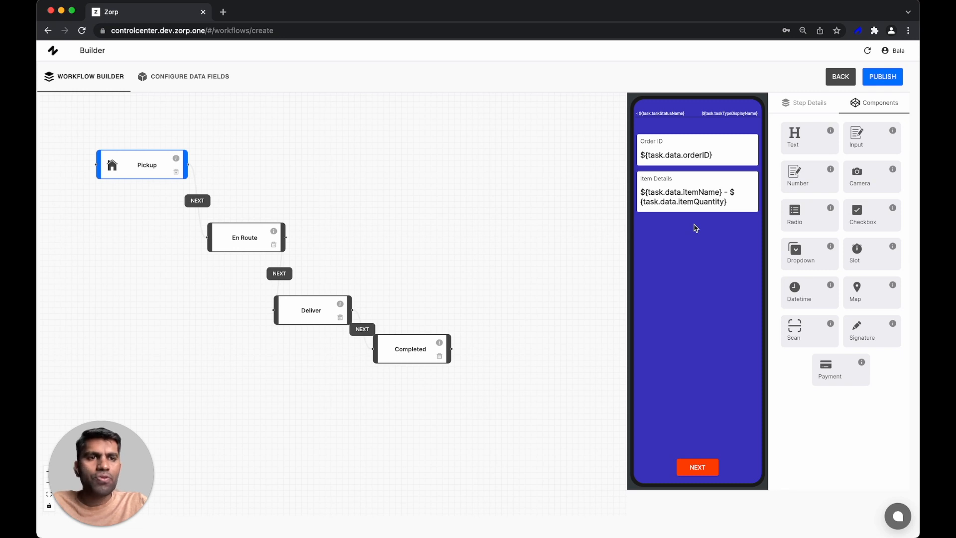
# Add a Camera component below Item Details on the Pickup screen and label it Proof of Pickup
pyautogui.moveTo(885, 178); pyautogui.dragTo(694, 283)
pyautogui.click(717, 235)
pyautogui.click(831, 235)
pyautogui.press('BackSpace')
pyautogui.press('BackSpace')
pyautogui.press('BackSpace')
pyautogui.press('BackSpace')
pyautogui.press('BackSpace')
pyautogui.write('Proof of Pikcup')
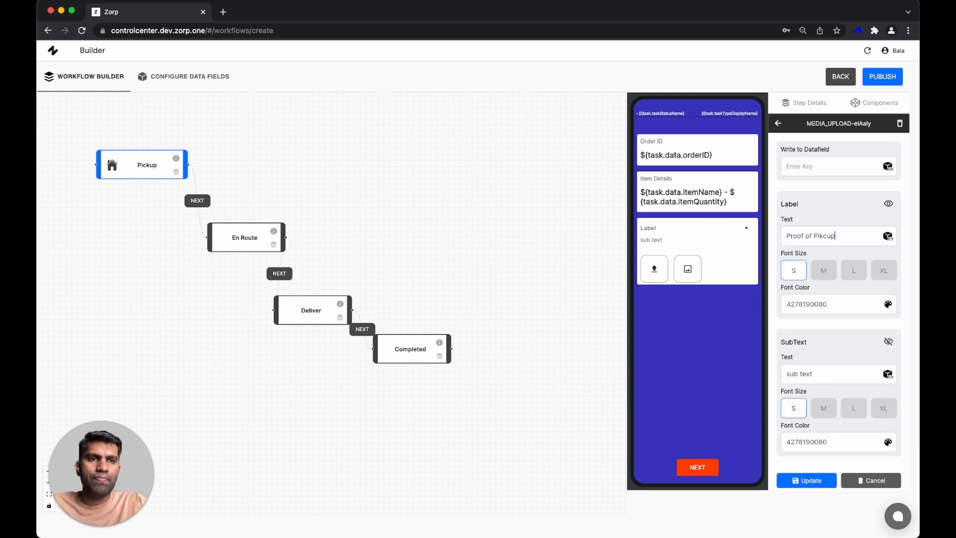
# Set the Proof of Pickup component's subtext to "Upload upto 10 images"
pyautogui.click(862, 373)
pyautogui.press('BackSpace')
pyautogui.press('BackSpace')
pyautogui.press('BackSpace')
pyautogui.press('BackSpace')
pyautogui.press('BackSpace')
pyautogui.press('BackSpace')
pyautogui.press('BackSpace')
pyautogui.press('BackSpace')
pyautogui.write('Upload upto')
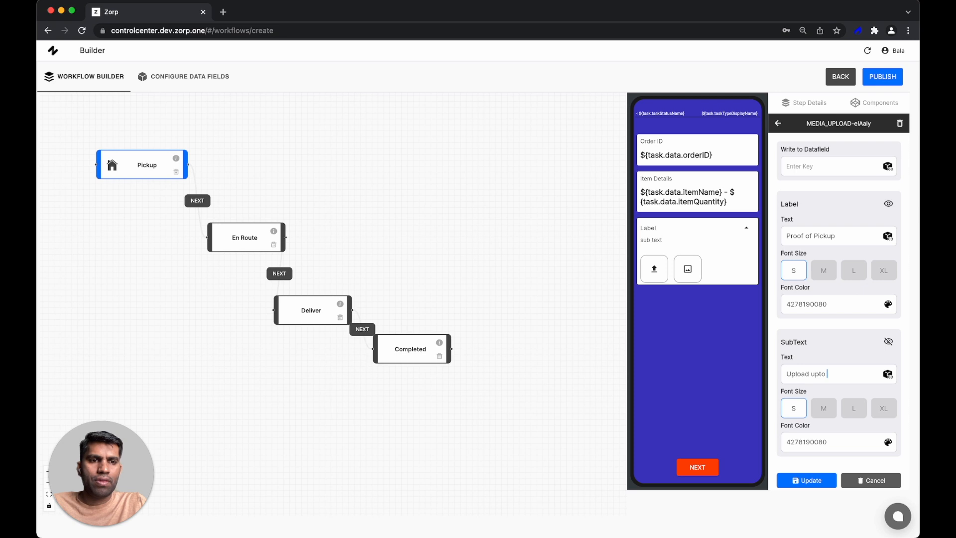
pyautogui.write(' 10 images')
# Disable the Gallery mode for Proof of Pickup, leaving only Camera, and save the component
pyautogui.scroll(-3, 850, 405)
pyautogui.click(819, 373)
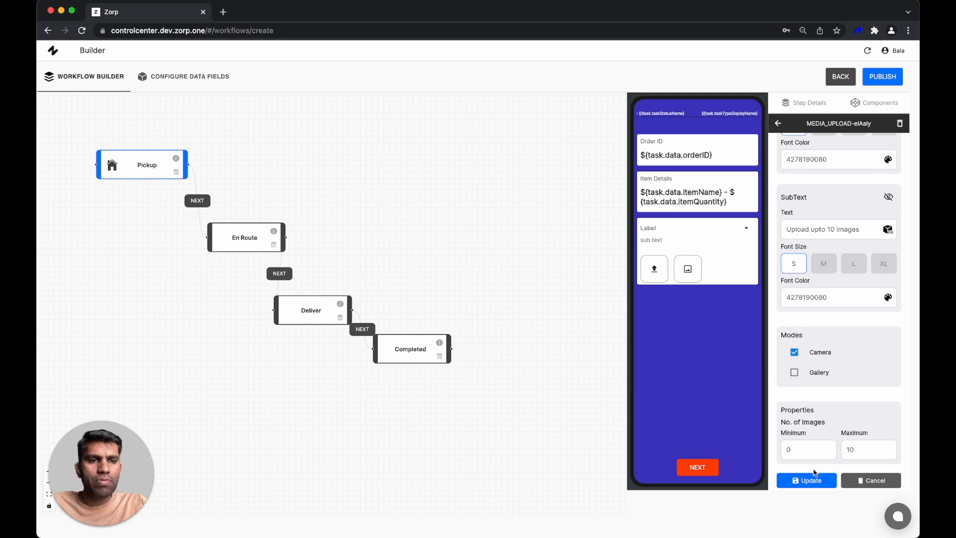
pyautogui.click(812, 480)
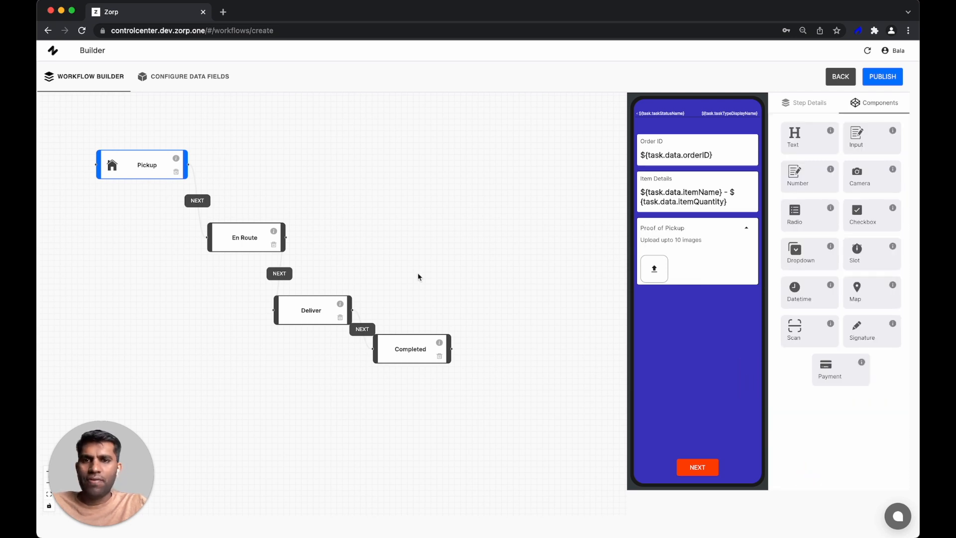
# Add a Text component to the En Route step's screen and label it Customer Name
pyautogui.click(257, 246)
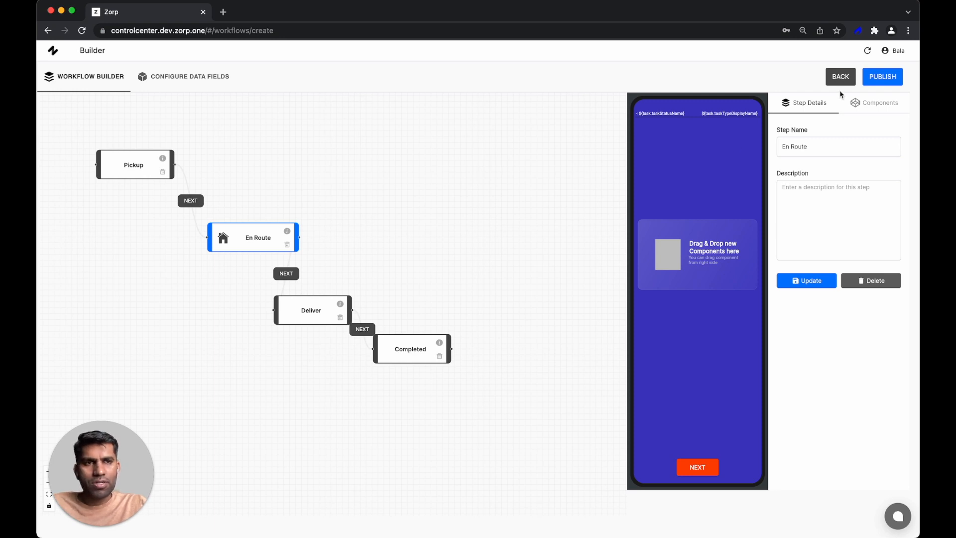
pyautogui.click(876, 102)
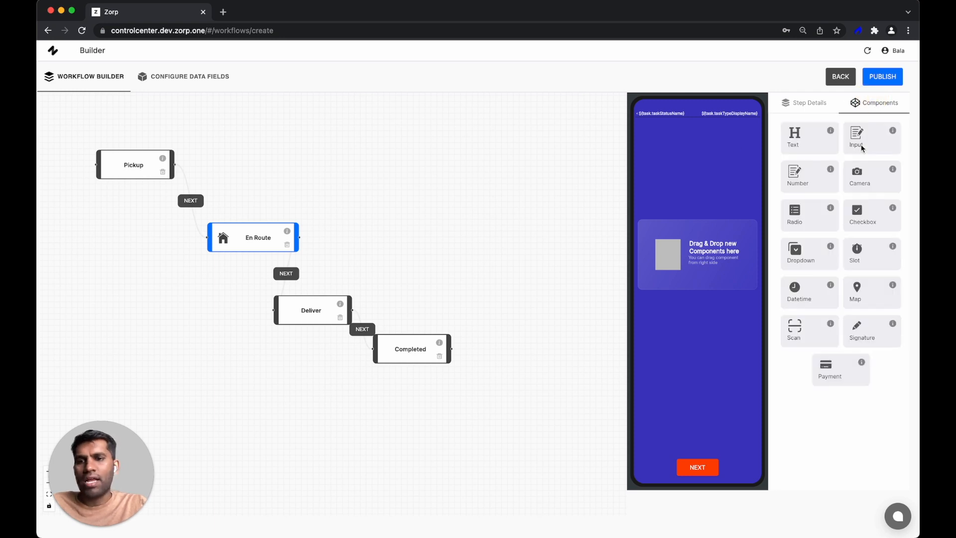
pyautogui.moveTo(803, 132); pyautogui.dragTo(719, 208)
pyautogui.click(721, 156)
pyautogui.click(839, 189)
pyautogui.press('BackSpace')
pyautogui.press('BackSpace')
pyautogui.press('BackSpace')
pyautogui.press('BackSpace')
pyautogui.press('BackSpace')
pyautogui.write('Customer Name')
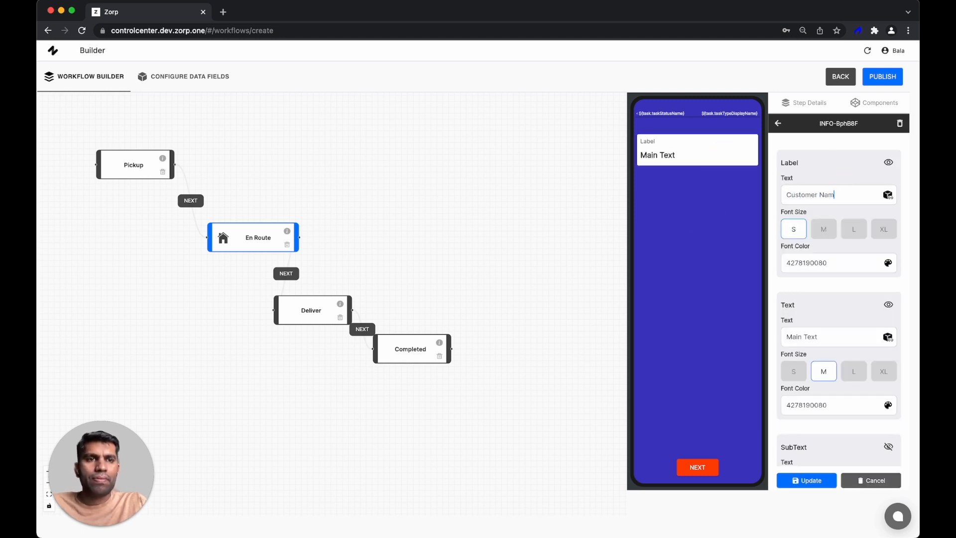
# Set the Customer Name component's main text to ${task.data.customerName} and save the component
pyautogui.click(845, 338)
pyautogui.press('BackSpace')
pyautogui.press('BackSpace')
pyautogui.press('BackSpace')
pyautogui.press('BackSpace')
pyautogui.press('BackSpace')
pyautogui.press('BackSpace')
pyautogui.press('BackSpace')
pyautogui.press('BackSpace')
pyautogui.press('BackSpace')
pyautogui.write('${task.data.cu')
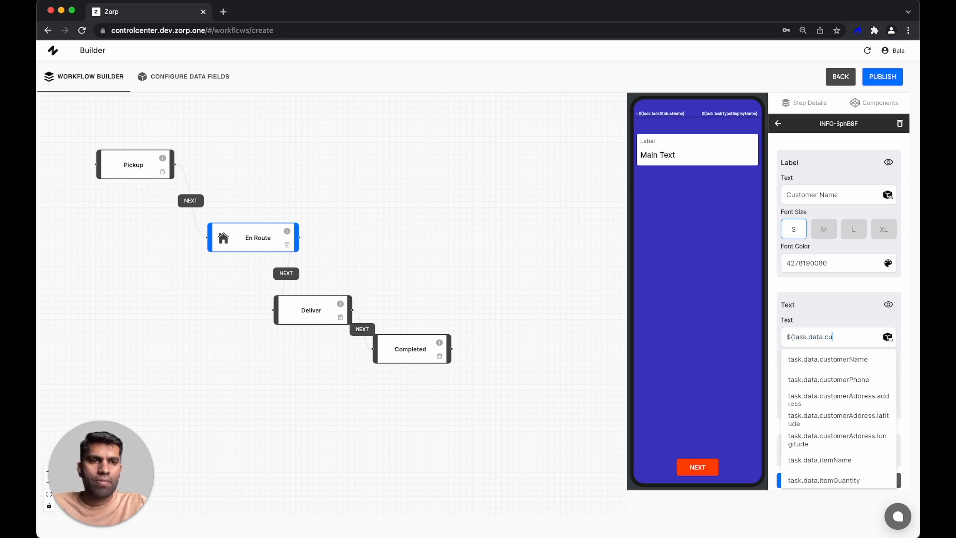
pyautogui.click(859, 359)
pyautogui.click(815, 481)
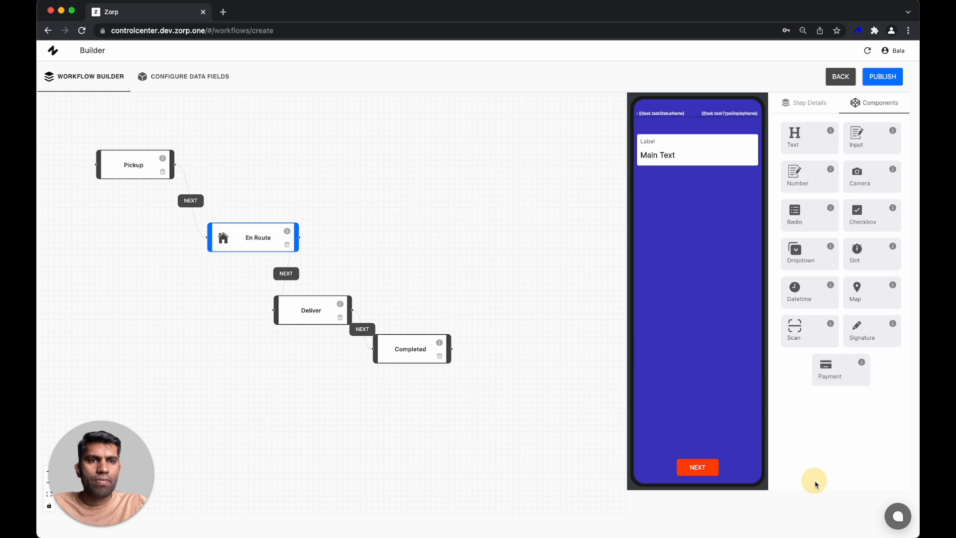
# Add a second Text component below Customer Name on the En Route screen and label it Customer Phone
pyautogui.moveTo(816, 145); pyautogui.dragTo(686, 219)
pyautogui.click(722, 200)
pyautogui.click(826, 196)
pyautogui.press('super+BackSpace')
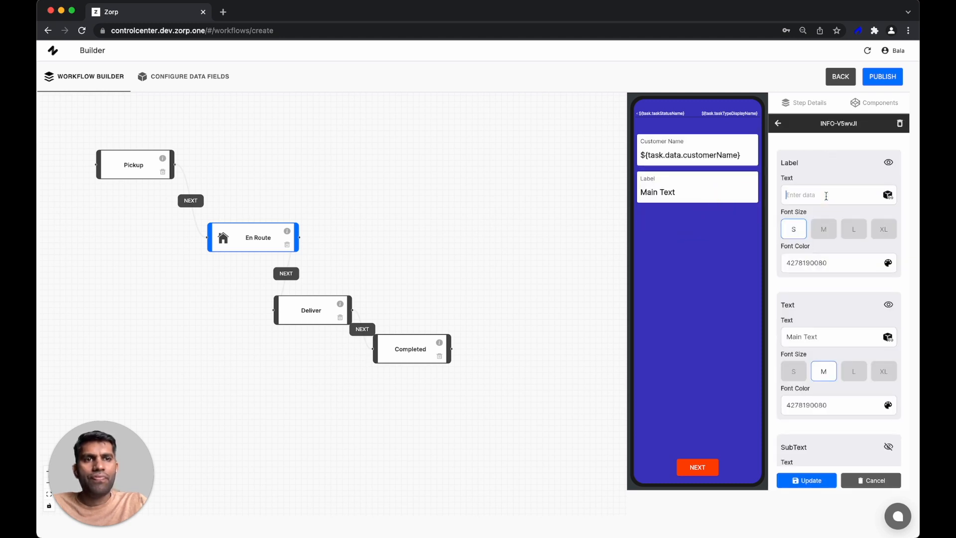
pyautogui.write('Customer Phone')
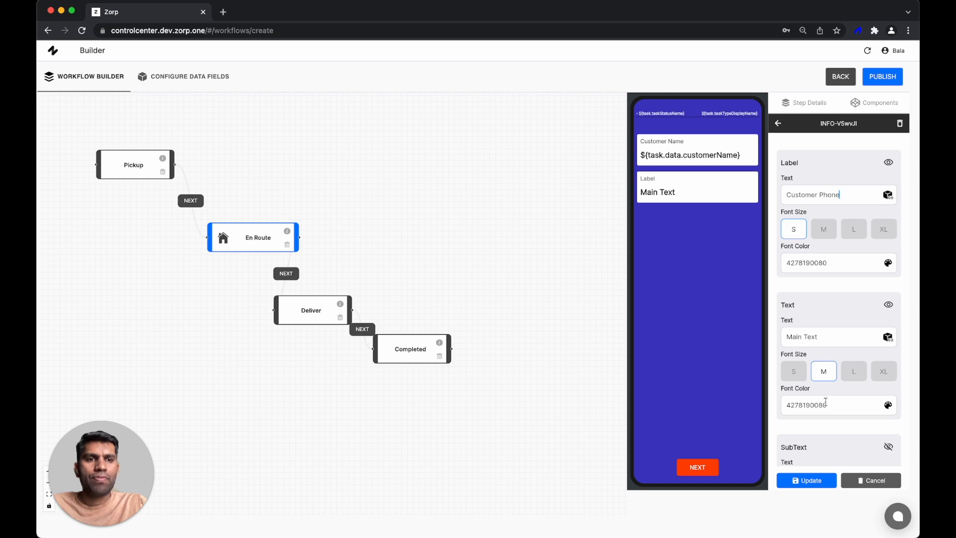
# Clear the Customer Phone component's subtext, set its main text to ${task.data.customerPhone}, and save the component
pyautogui.scroll(-2, 829, 449)
pyautogui.click(836, 380)
pyautogui.press('super+BackSpace')
pyautogui.click(842, 238)
pyautogui.press('super+BackSpace')
pyautogui.write('${task.data.')
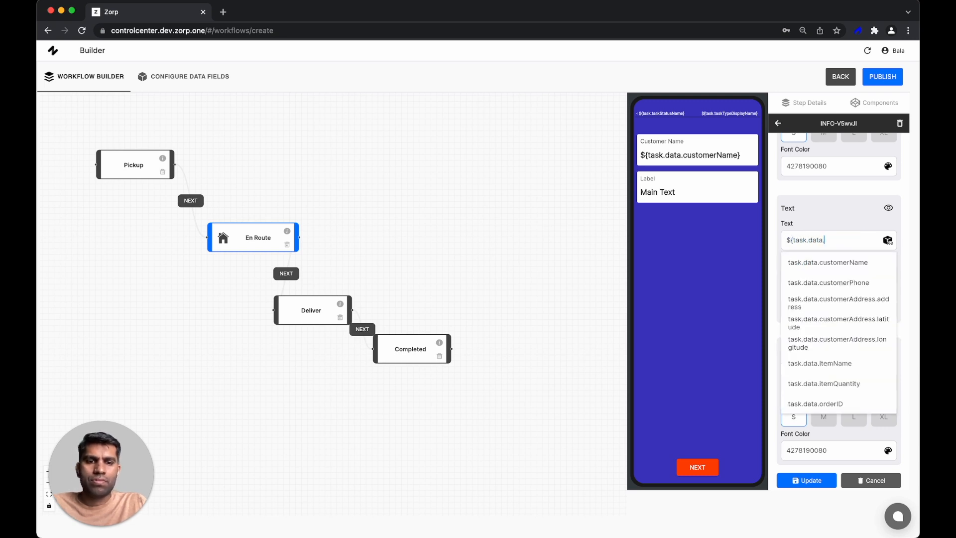
pyautogui.write('cus')
pyautogui.click(835, 282)
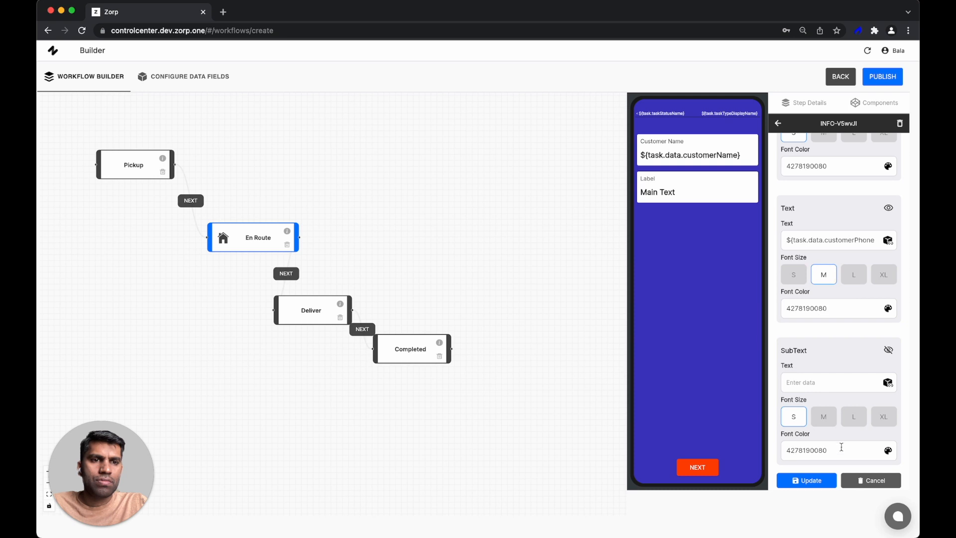
pyautogui.click(811, 483)
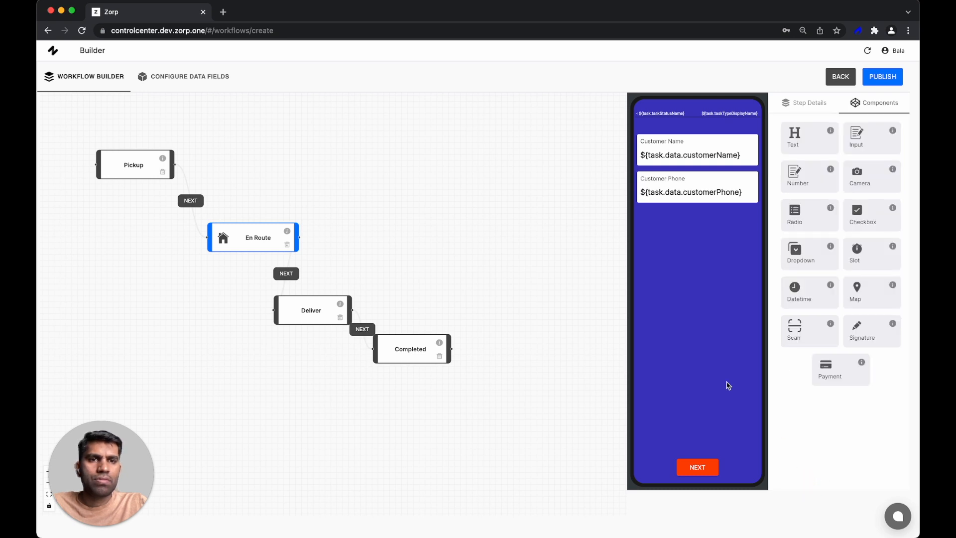
# Add a Map component below Customer Phone on the En Route screen and label it Customer Location
pyautogui.moveTo(880, 289); pyautogui.dragTo(690, 279)
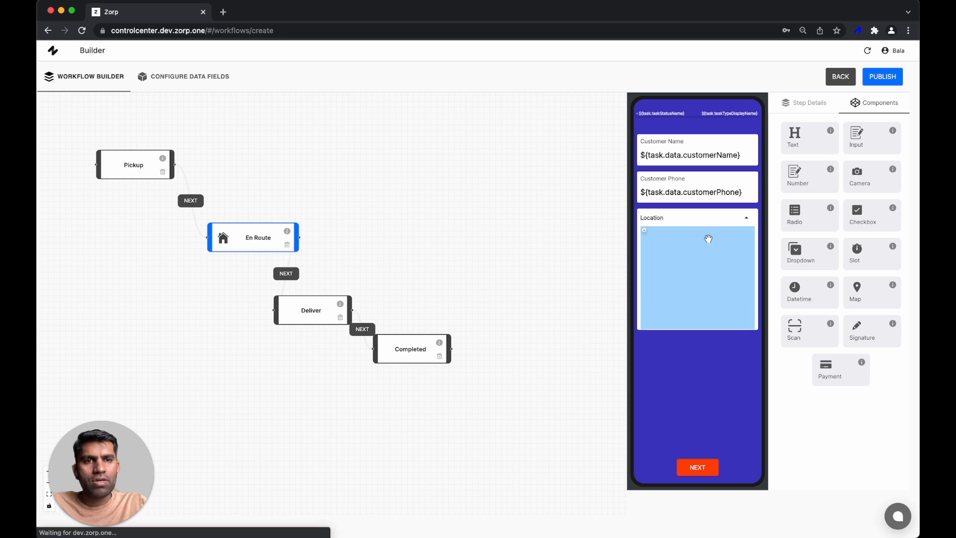
pyautogui.click(731, 225)
pyautogui.click(849, 188)
pyautogui.write('Cis')
pyautogui.write('stomer Locatio')
# Set the Customer Location map's latitude to ${task.data.customerAddress.latitude}
pyautogui.doubleClick(817, 326)
pyautogui.write('${')
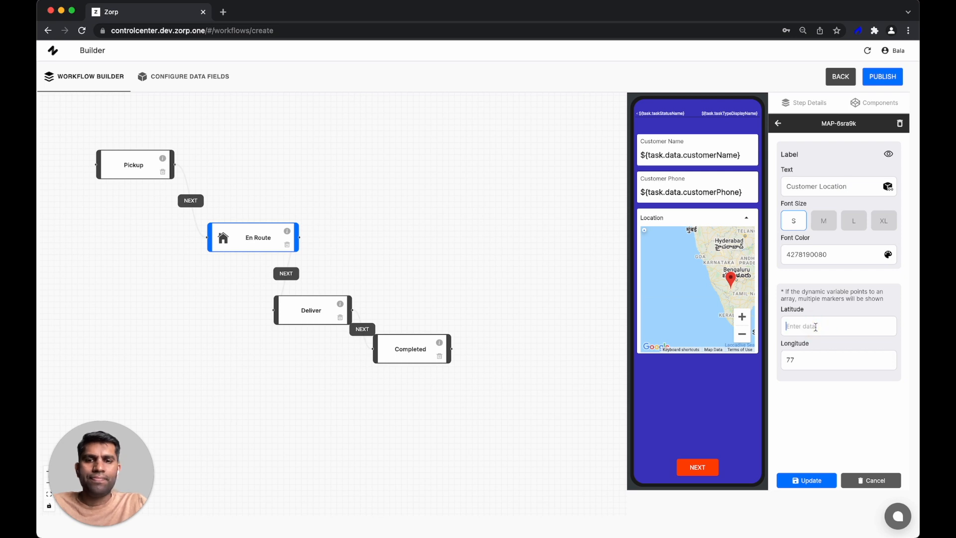
pyautogui.write('task.data.')
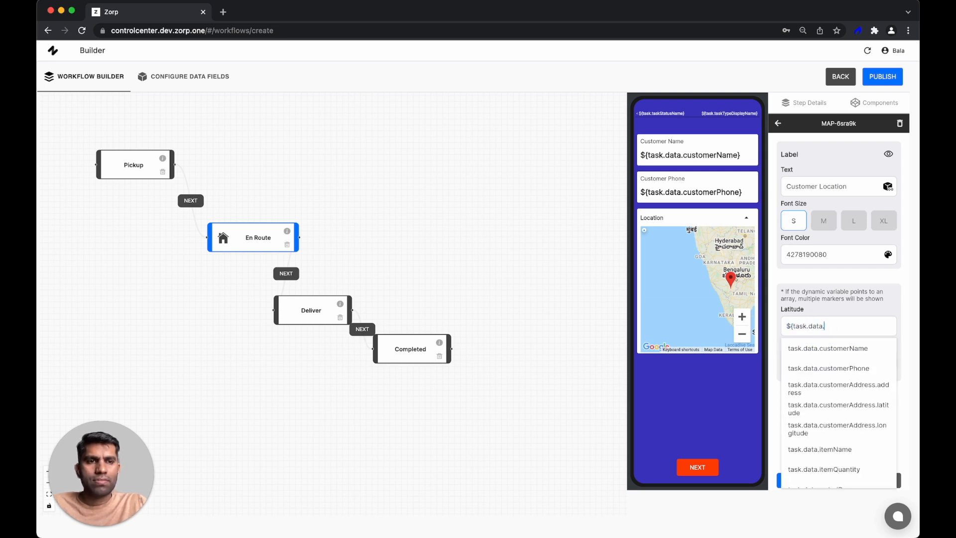
pyautogui.write('cus')
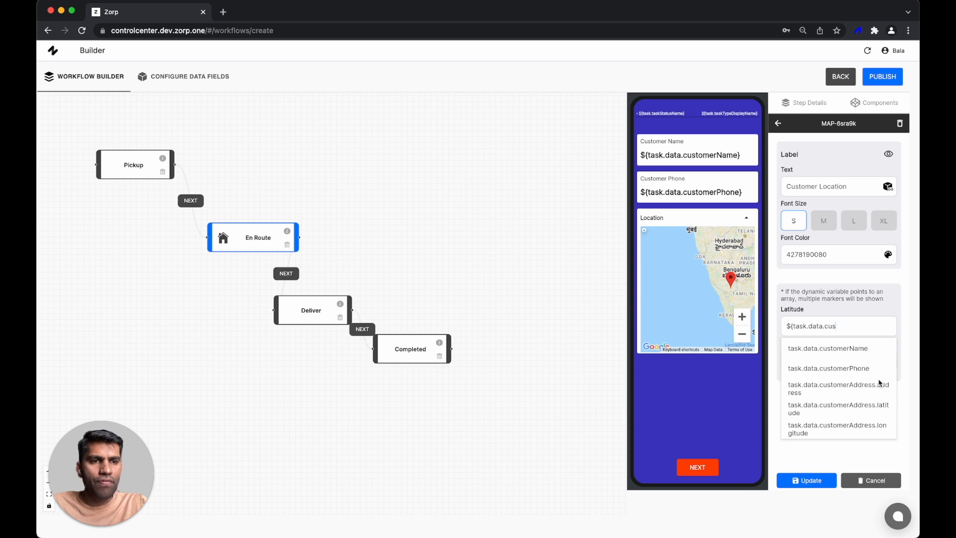
pyautogui.click(848, 409)
# Set the Customer Location map's longitude to ${task.data.customerAddress.longitude} and save the component
pyautogui.doubleClick(849, 361)
pyautogui.write('${task.data')
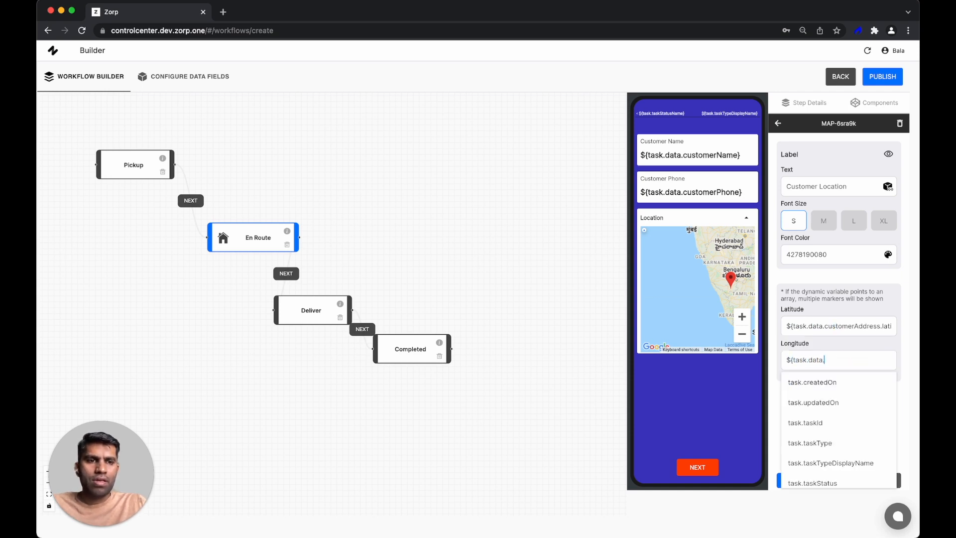
pyautogui.write('.cu')
pyautogui.click(852, 466)
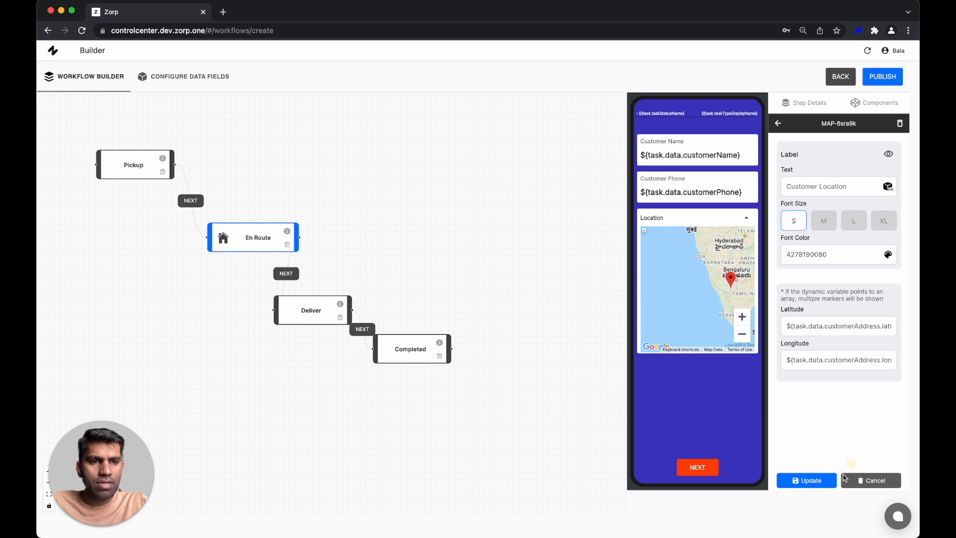
pyautogui.click(807, 481)
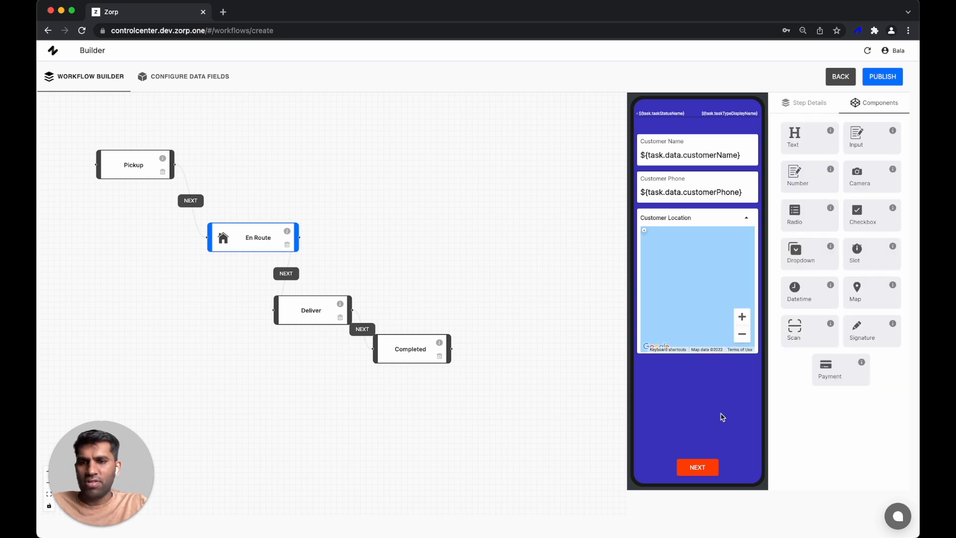
# Add a Text component to the Deliver step's screen and label it Item Details
pyautogui.click(322, 312)
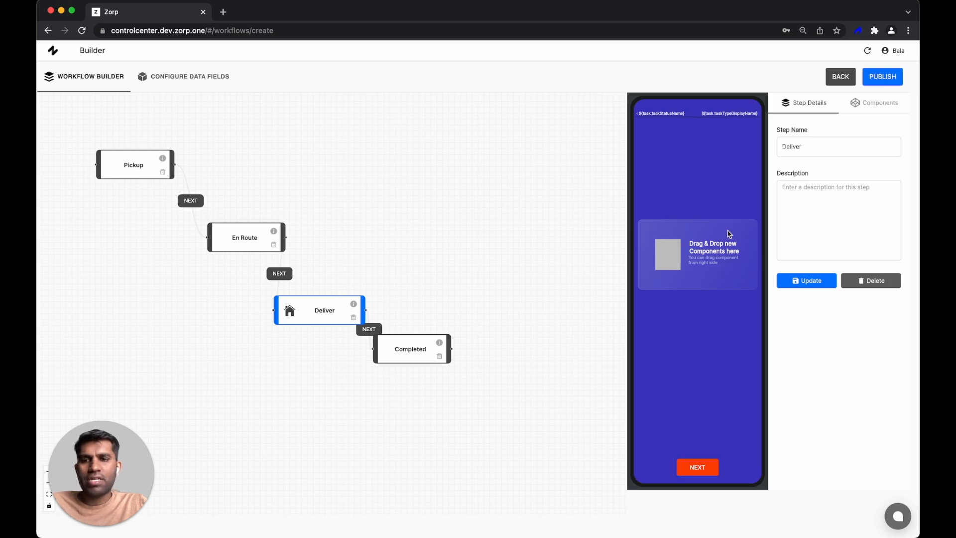
pyautogui.click(875, 104)
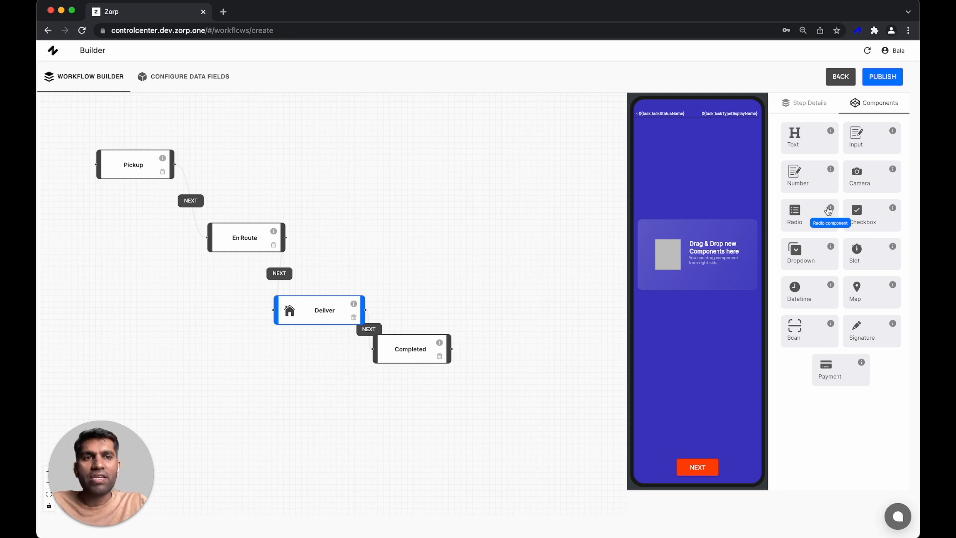
pyautogui.moveTo(807, 139); pyautogui.dragTo(694, 251)
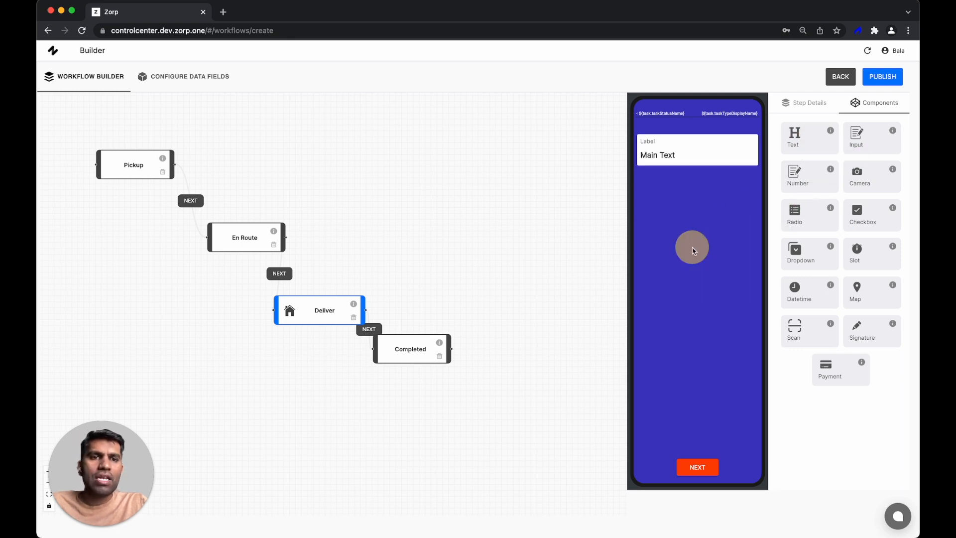
pyautogui.click(713, 163)
pyautogui.doubleClick(837, 194)
pyautogui.press('BackSpace')
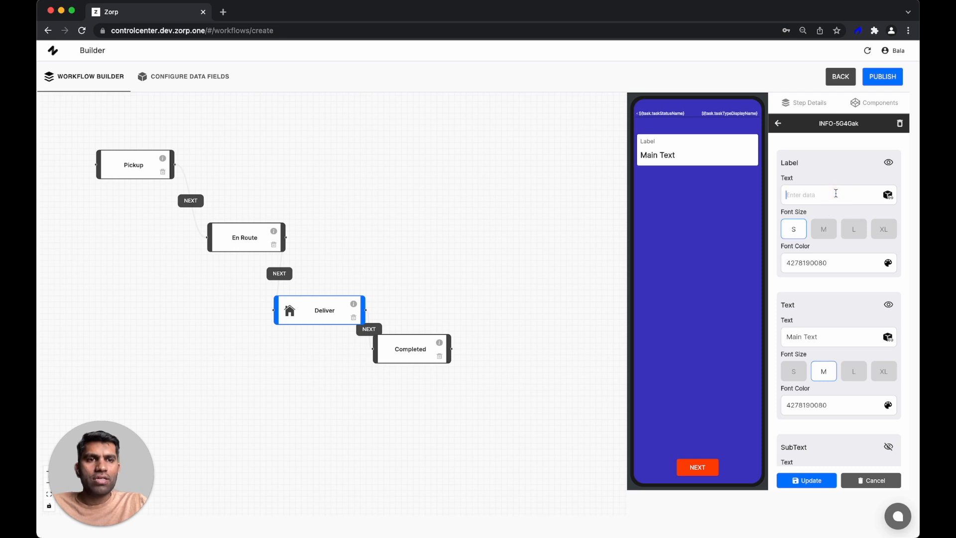
pyautogui.write('Item Details')
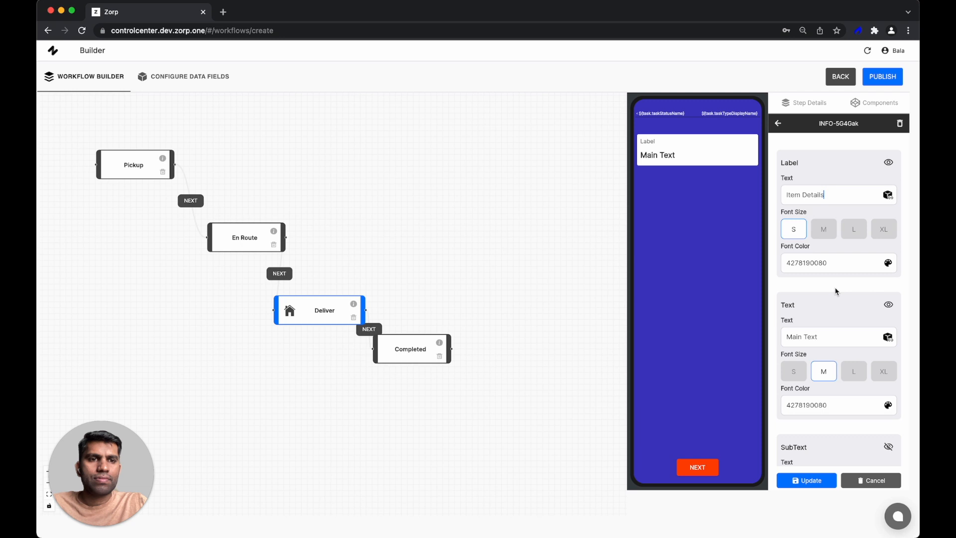
# Set the Item Details component's main text to ${task.data.itemName} - ${task.data.itemQuantity} and save the component
pyautogui.tripleClick(830, 337)
pyautogui.press('BackSpace')
pyautogui.write('${task')
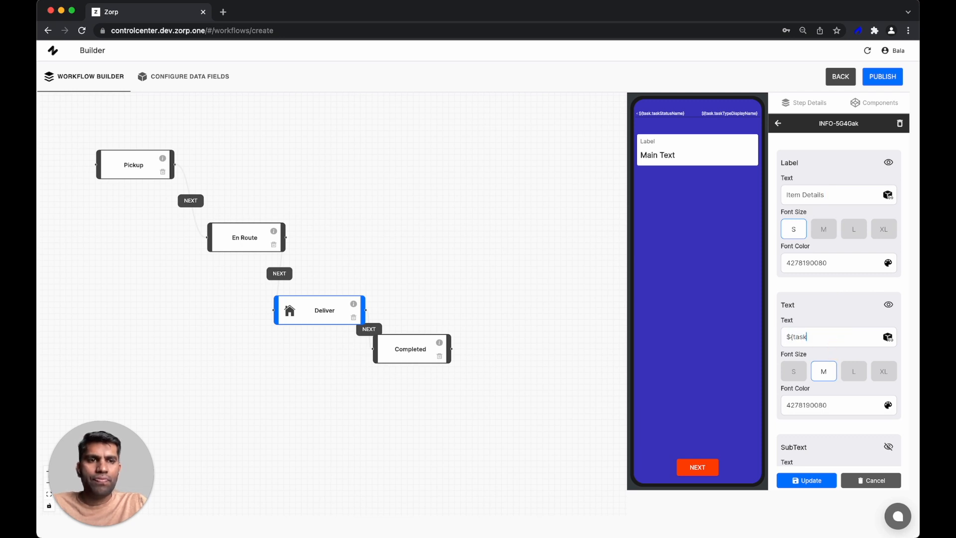
pyautogui.write('.data.item')
pyautogui.click(840, 360)
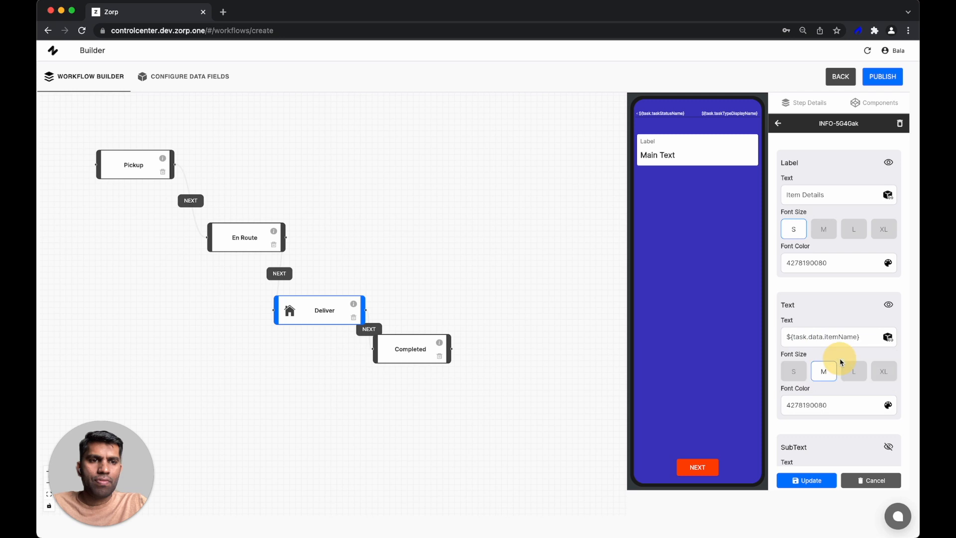
pyautogui.click(865, 339)
pyautogui.write('- ${task.data.ite')
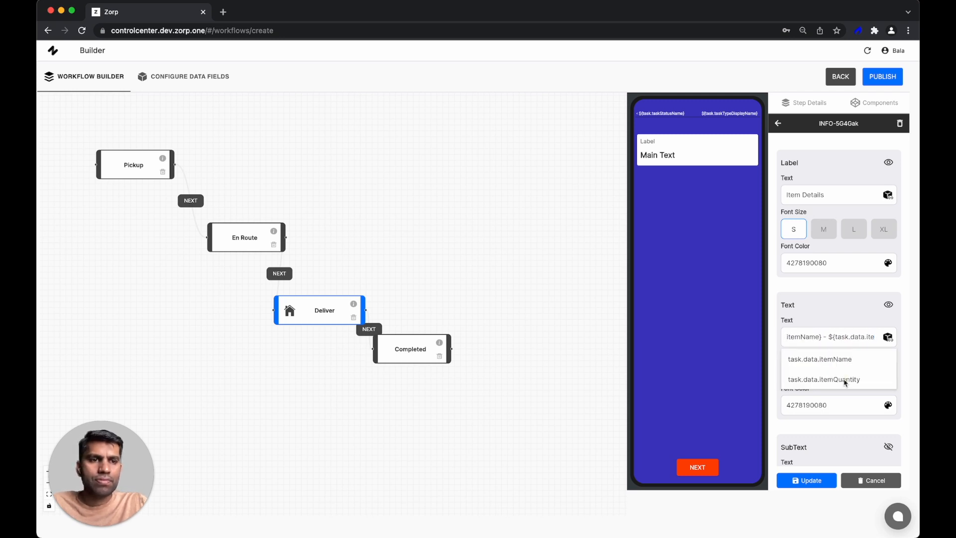
pyautogui.click(845, 379)
pyautogui.click(809, 480)
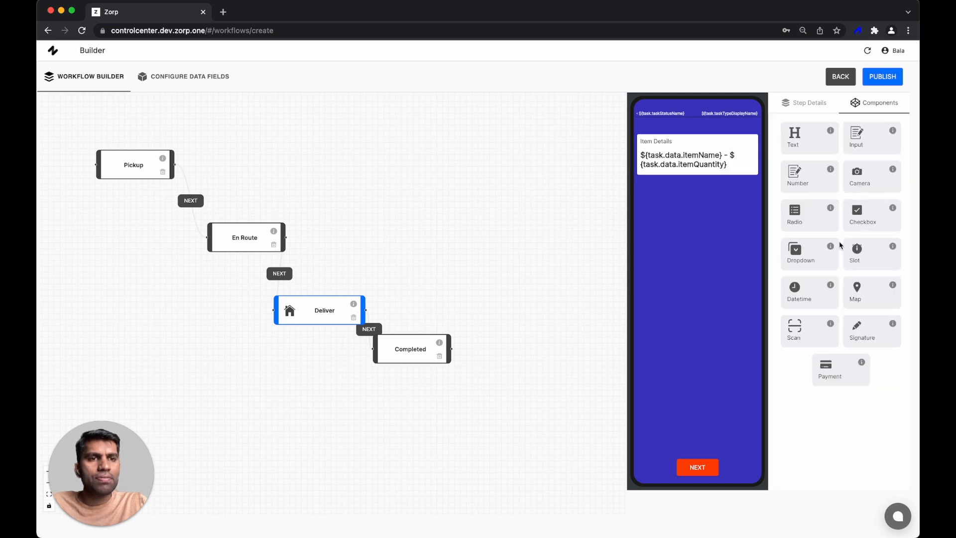
# Add an Input component below Item Details on the Deliver screen, label it Delivery Notes, and save it
pyautogui.moveTo(879, 139); pyautogui.dragTo(678, 222)
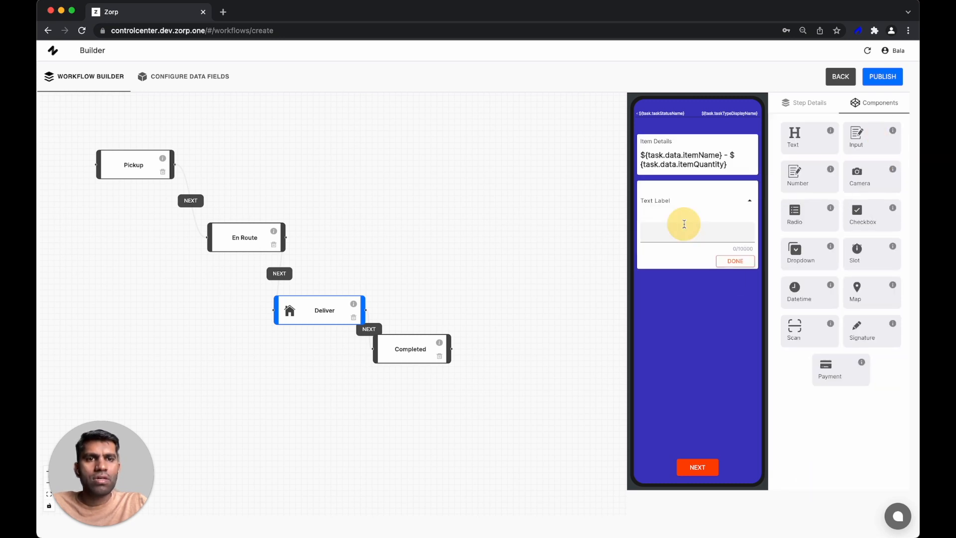
pyautogui.click(837, 232)
pyautogui.press('super+BackSpace')
pyautogui.write('D')
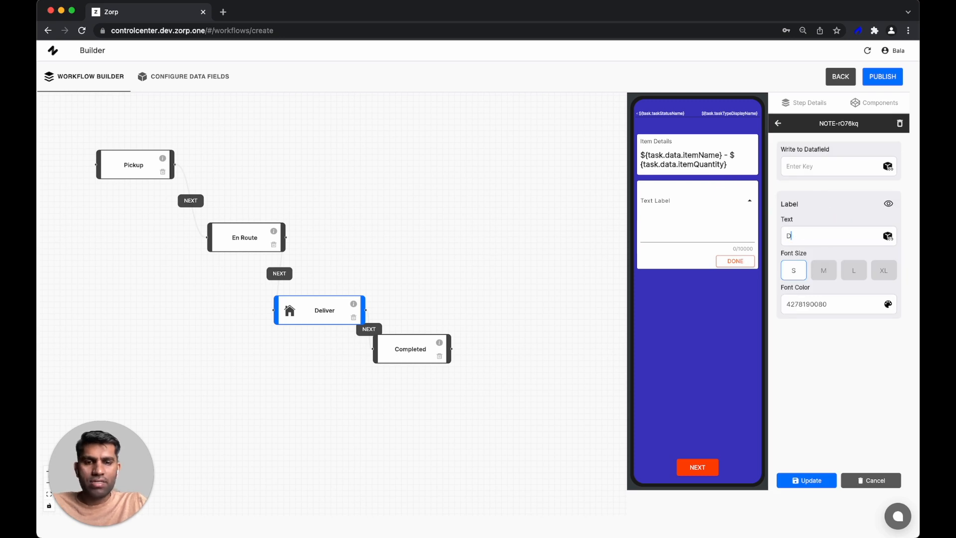
pyautogui.write('elivery Notes')
pyautogui.click(805, 481)
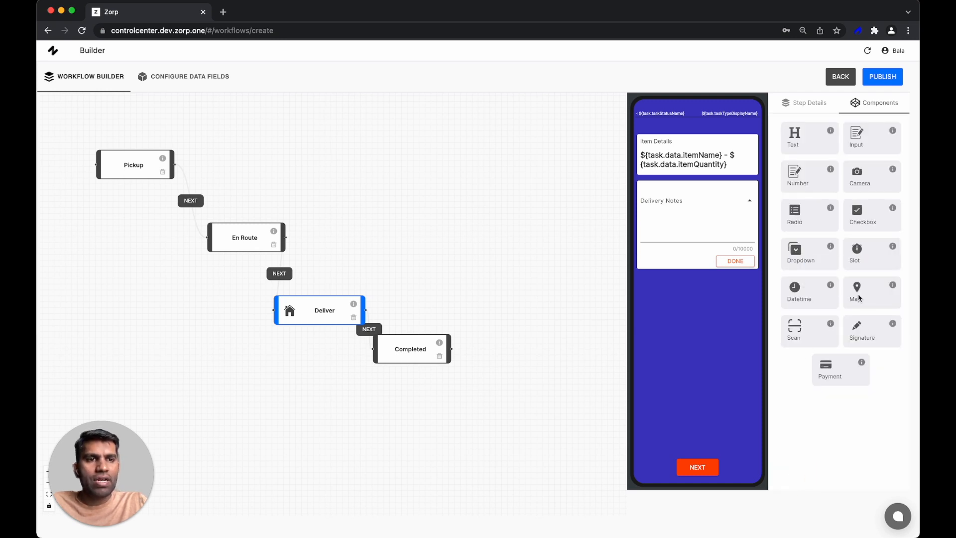
# Add a Camera component below Delivery Notes on the Deliver screen and label it Proof of delivery
pyautogui.moveTo(875, 188); pyautogui.dragTo(684, 351)
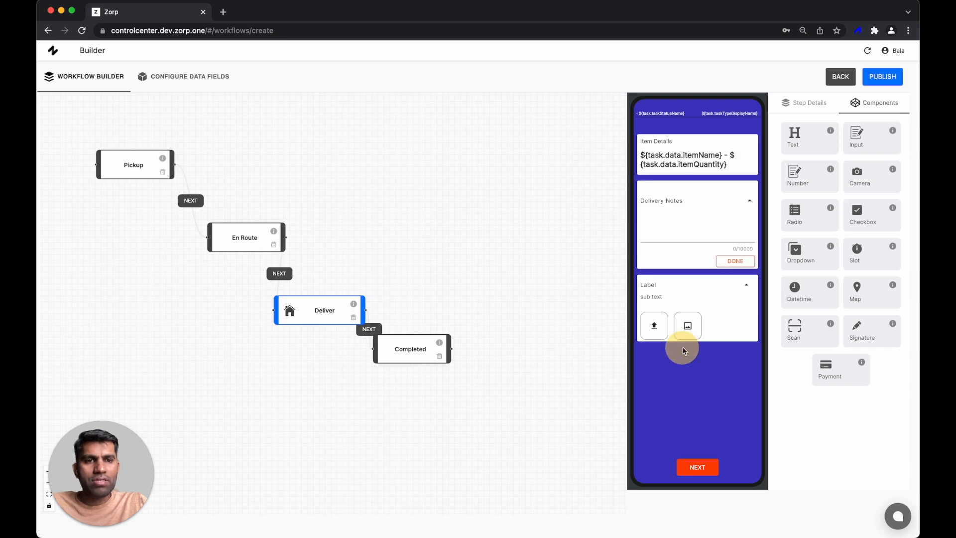
pyautogui.click(834, 236)
pyautogui.write('Proof of delivery')
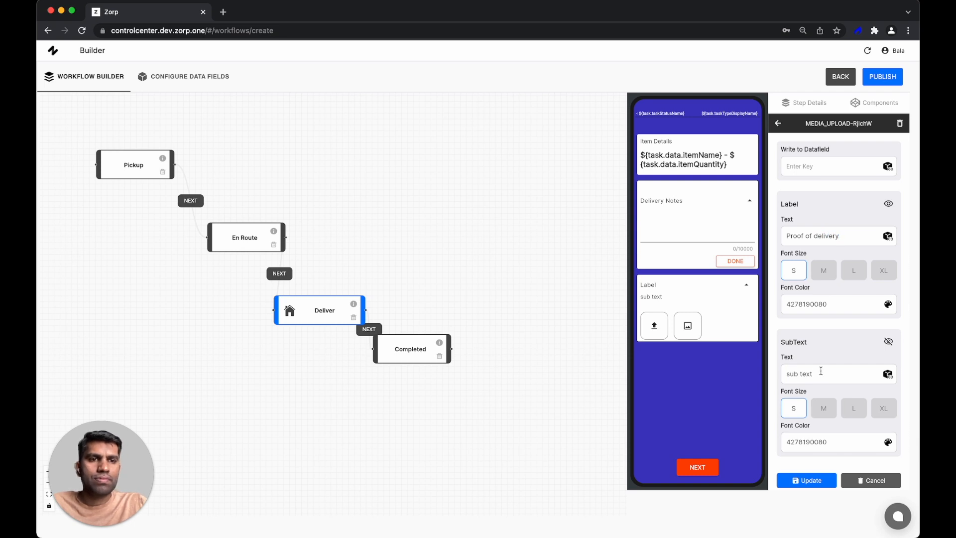
# Set the Proof of delivery subtext to "Upload up to 10 images", disable its Gallery mode, and save the component
pyautogui.scroll(-3, 820, 371)
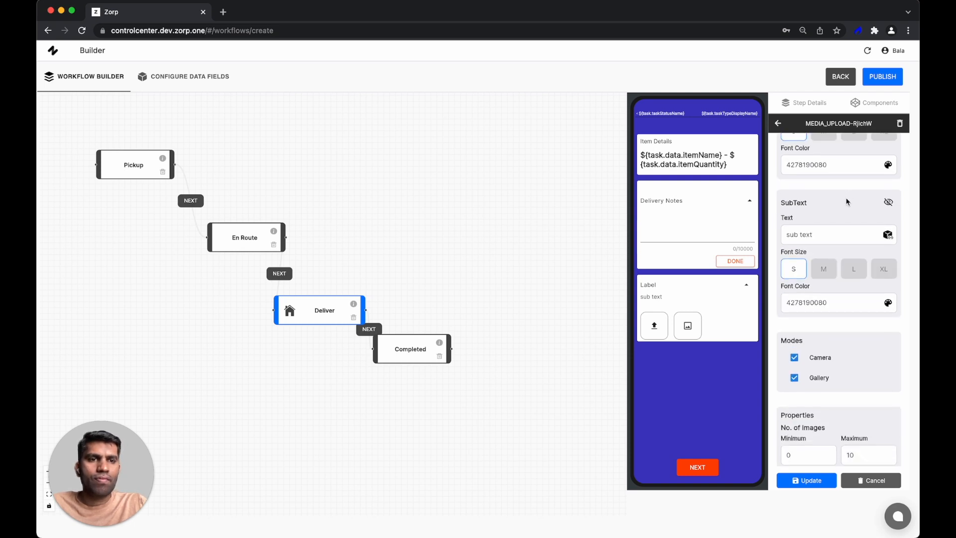
pyautogui.click(835, 241)
pyautogui.press('super+a')
pyautogui.press('BackSpace')
pyautogui.write('Upload u')
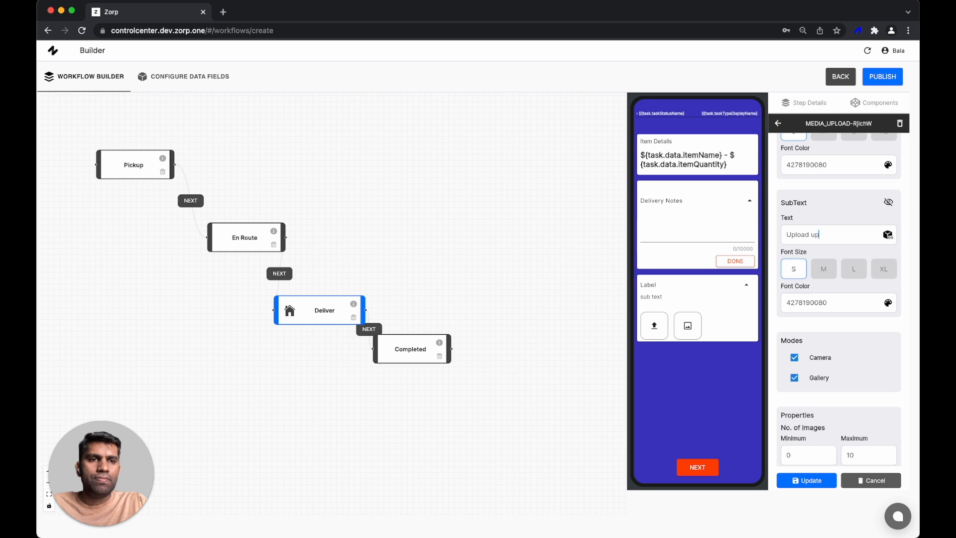
pyautogui.write('p to 10 images')
pyautogui.scroll(-1, 836, 381)
pyautogui.click(826, 372)
pyautogui.click(809, 481)
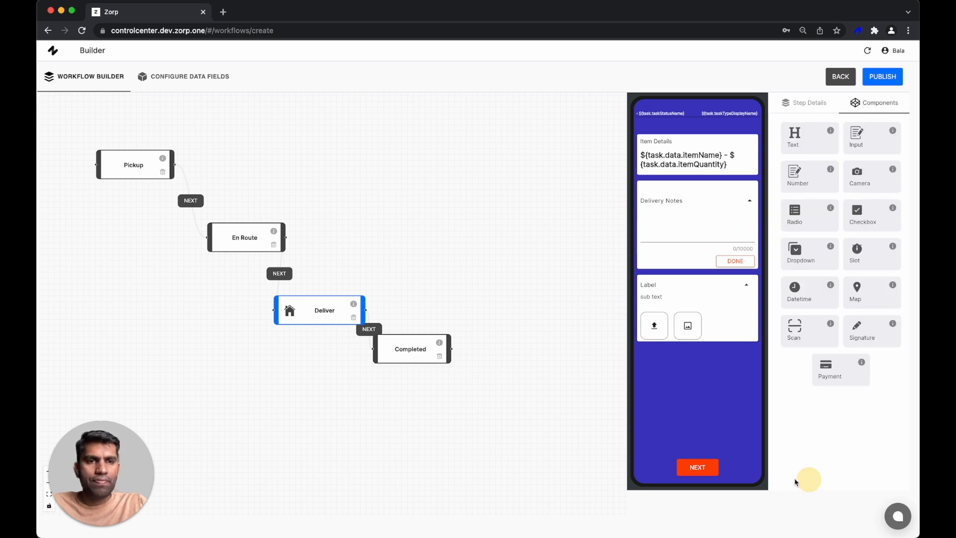
# Add a Signature component below Proof of delivery, shorten its label to Signature, and save it
pyautogui.moveTo(871, 324)
pyautogui.mouseDown()
pyautogui.moveTo(742, 379)
pyautogui.moveTo(700, 436)
pyautogui.mouseUp()
pyautogui.click(725, 347)
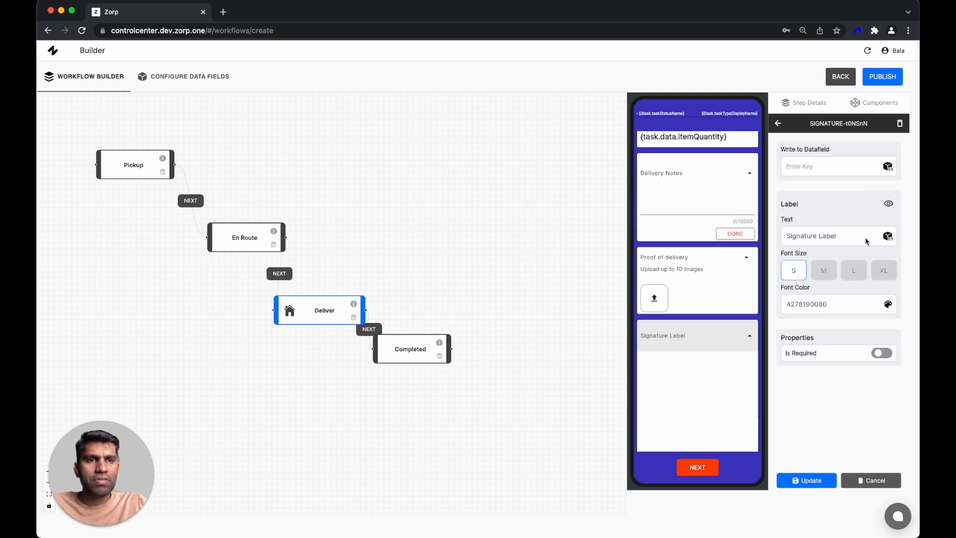
pyautogui.click(864, 244)
pyautogui.press('BackSpace')
pyautogui.press('BackSpace')
pyautogui.press('BackSpace')
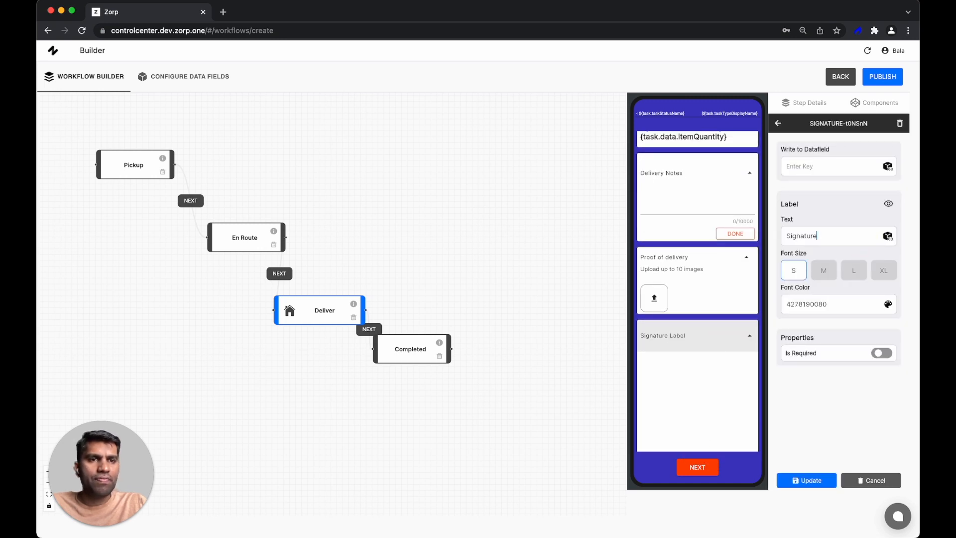
pyautogui.click(810, 485)
# Add a Payment component below Signature on the Deliver screen and label it "Payment to be collected"
pyautogui.moveTo(839, 366)
pyautogui.mouseDown()
pyautogui.moveTo(710, 448)
pyautogui.moveTo(694, 441)
pyautogui.mouseUp()
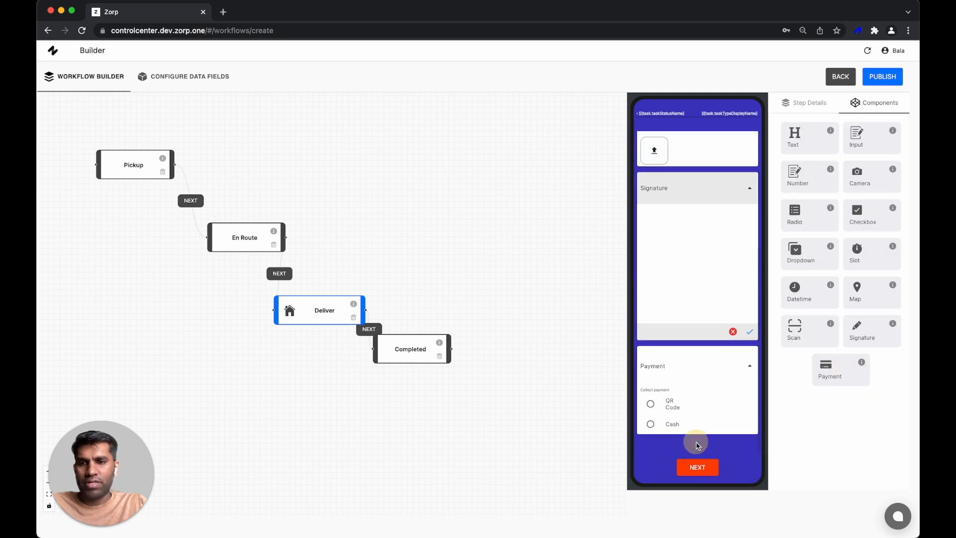
pyautogui.click(721, 388)
pyautogui.click(840, 235)
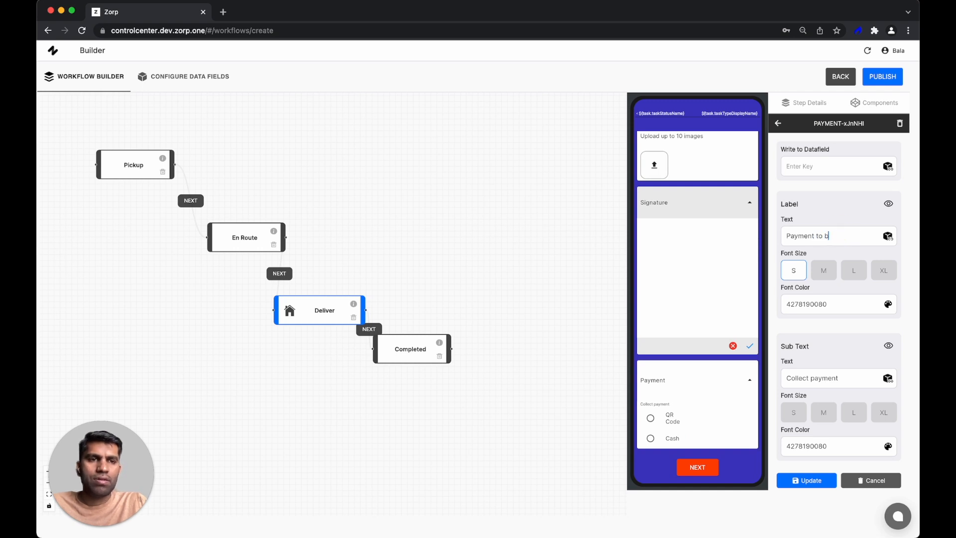
pyautogui.write('to be collected')
# Hide the Payment component's subtext, disable its QR Code choice so only Cash is offered, and save the component
pyautogui.scroll(-3, 857, 250)
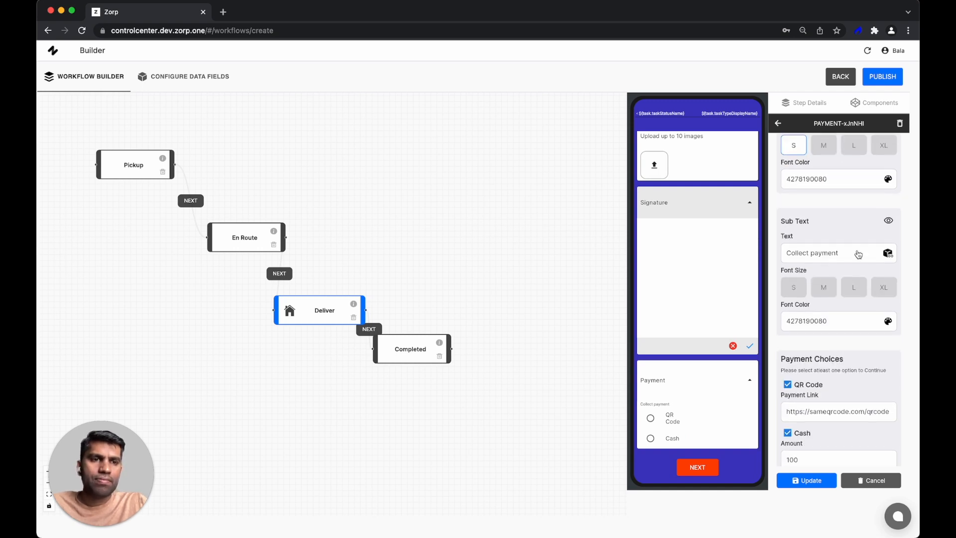
pyautogui.click(888, 224)
pyautogui.click(788, 379)
pyautogui.click(807, 480)
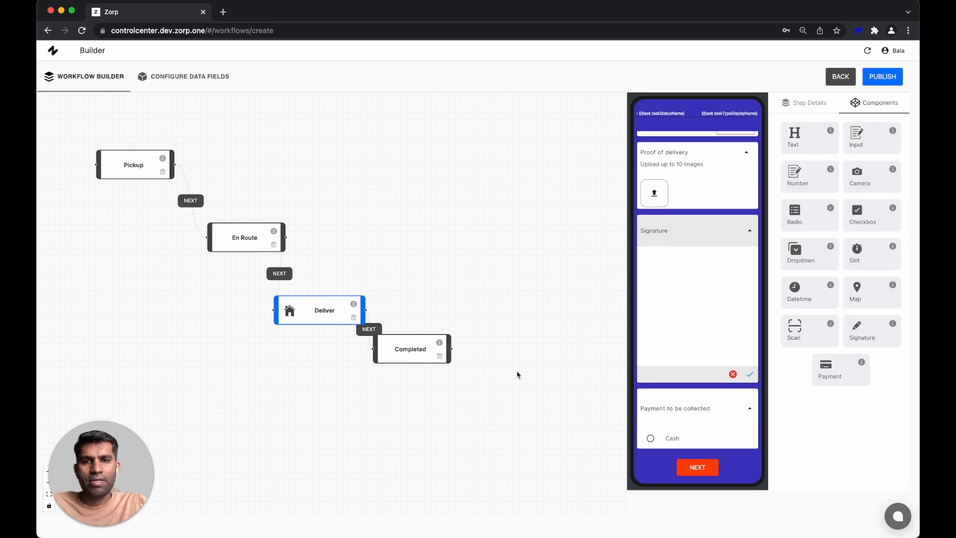
# Add a Text component to the Completed step's screen and label it "Hooray!"
pyautogui.click(421, 355)
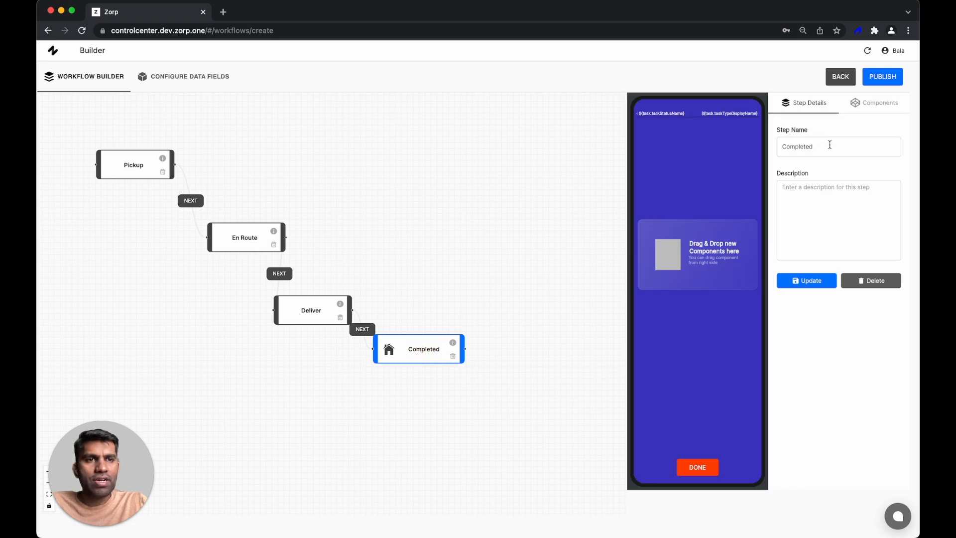
pyautogui.click(872, 103)
pyautogui.moveTo(795, 136); pyautogui.dragTo(689, 262)
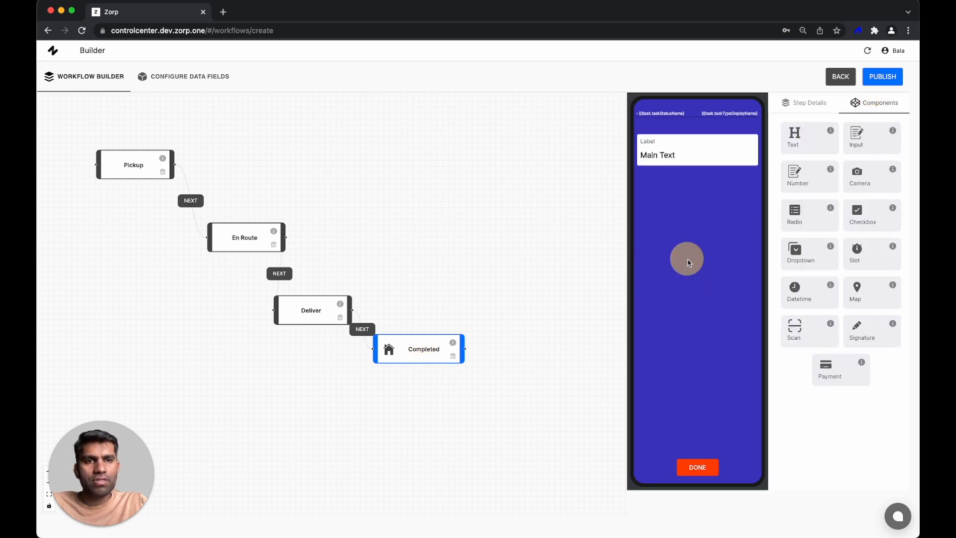
pyautogui.click(704, 150)
pyautogui.press('BackSpace')
pyautogui.press('BackSpace')
pyautogui.press('BackSpace')
pyautogui.press('BackSpace')
pyautogui.press('BackSpace')
pyautogui.write('Hooray!')
# Set the Hooray! component's main text to "That was blazing!" and save the component
pyautogui.click(843, 335)
pyautogui.press('super+a')
pyautogui.write('That was blazing!')
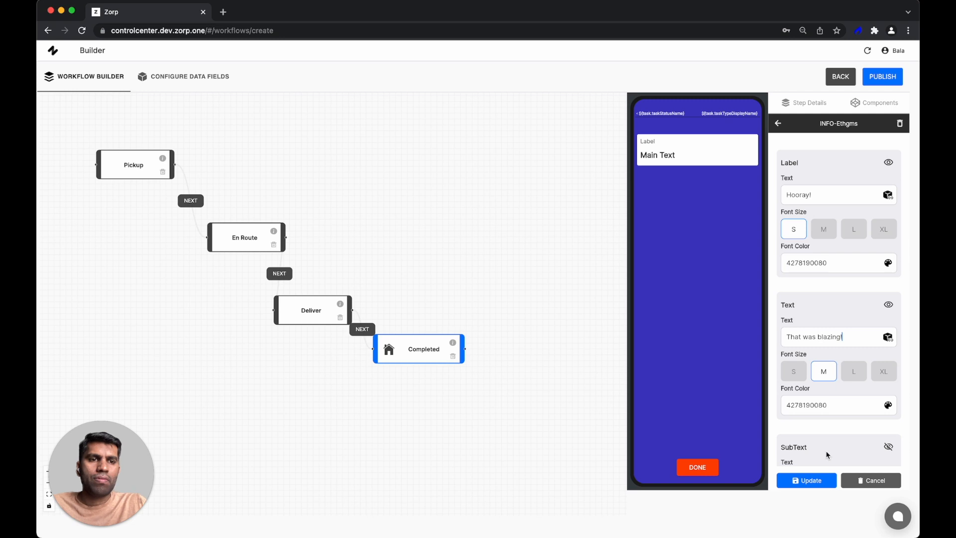
pyautogui.click(818, 482)
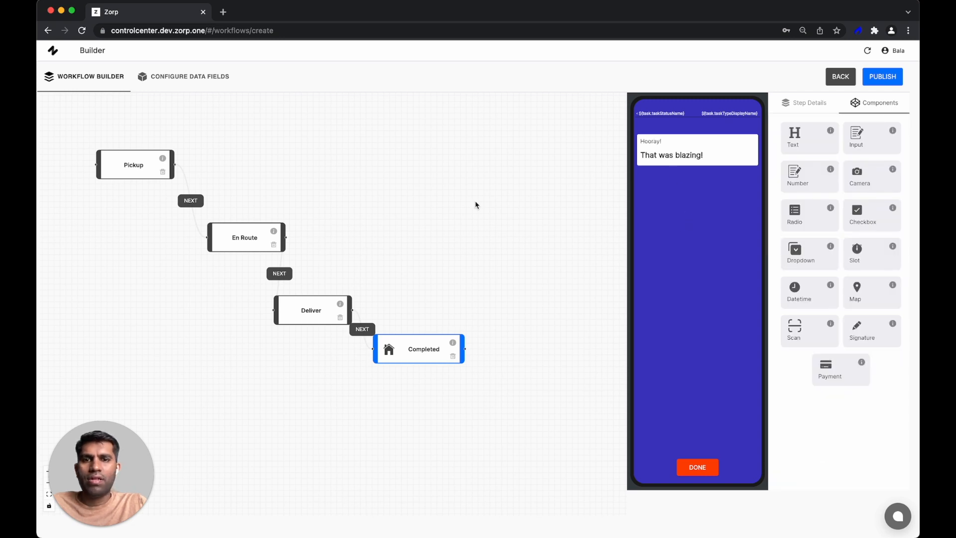
# Deselect the Completed step and publish the 10 Minute Delivery workflow
pyautogui.click(473, 202)
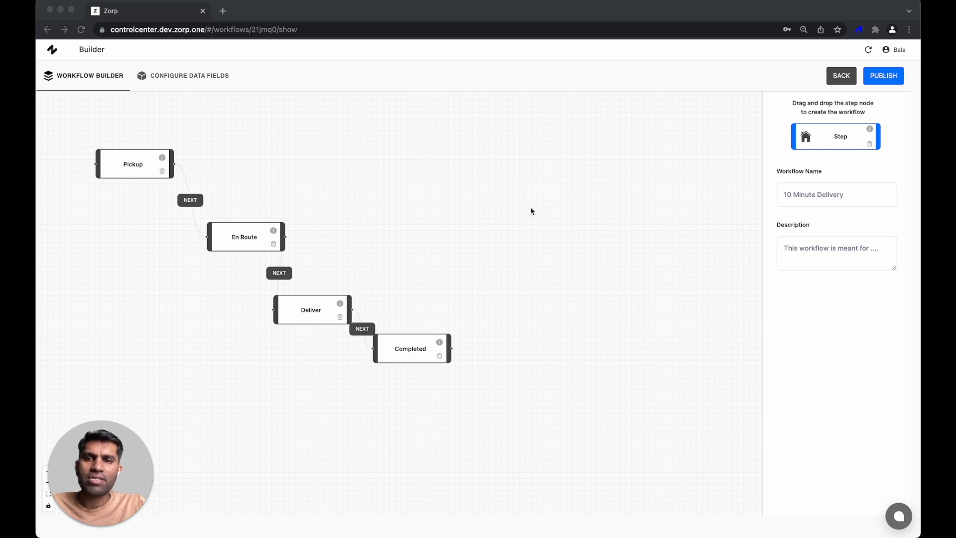
pyautogui.click(887, 78)
pyautogui.click(897, 78)
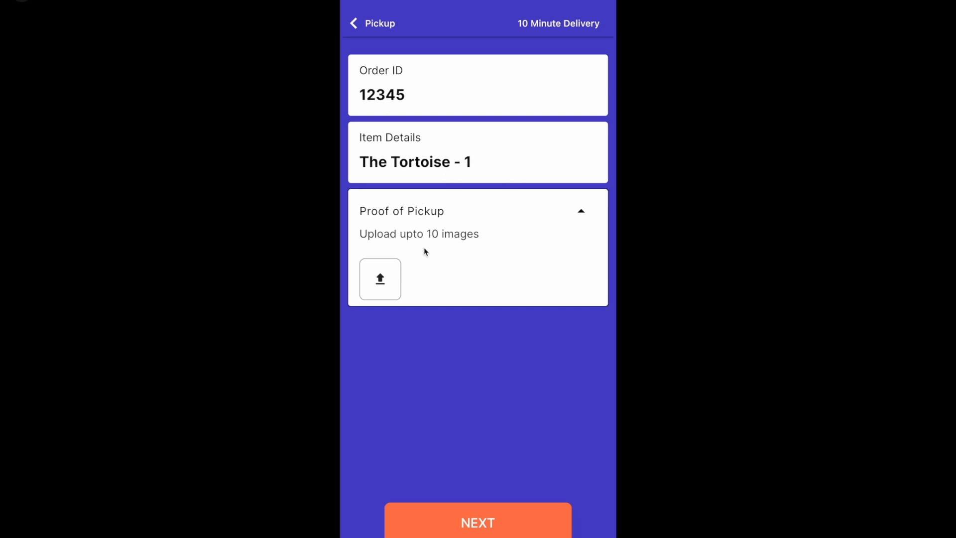
# Photograph the item as proof of pickup, then advance the delivery task through the En Route step to Deliver
pyautogui.click(381, 294)
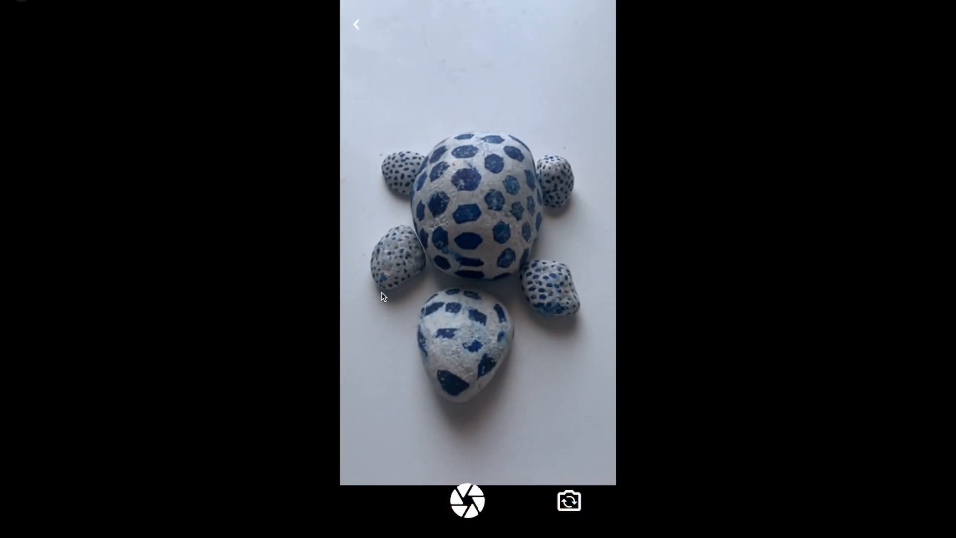
pyautogui.click(467, 499)
pyautogui.click(591, 513)
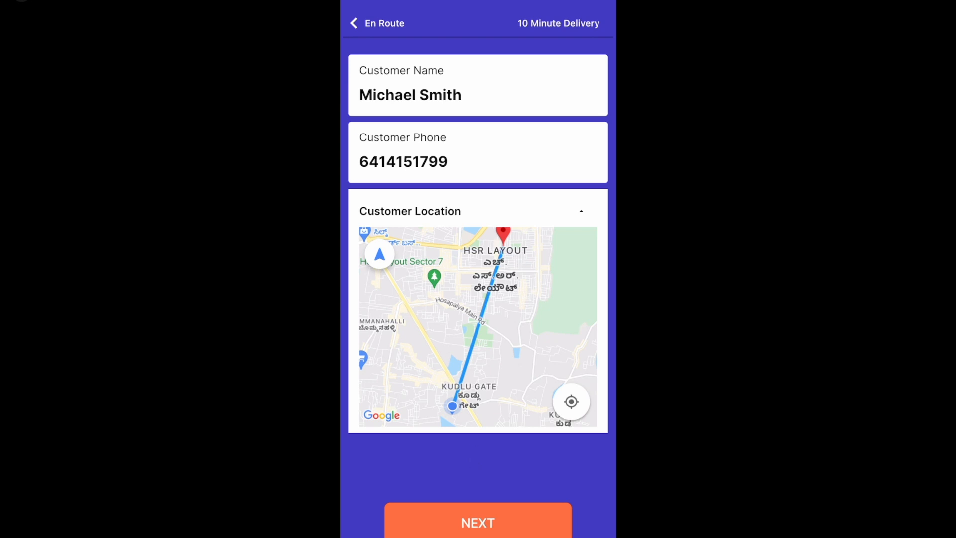
pyautogui.click(481, 520)
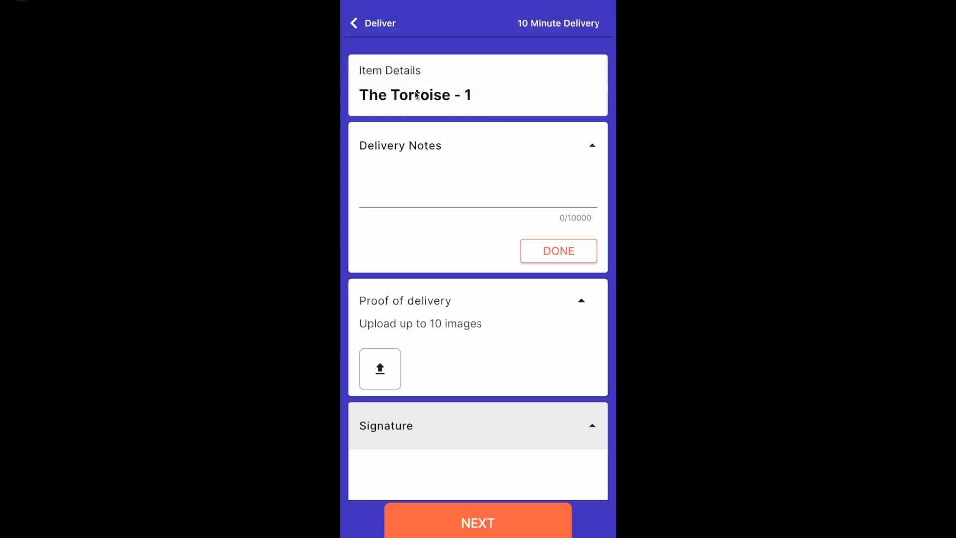
# Enter "Delivery successful" as the delivery notes and save the note
pyautogui.click(469, 193)
pyautogui.write('Deliver')
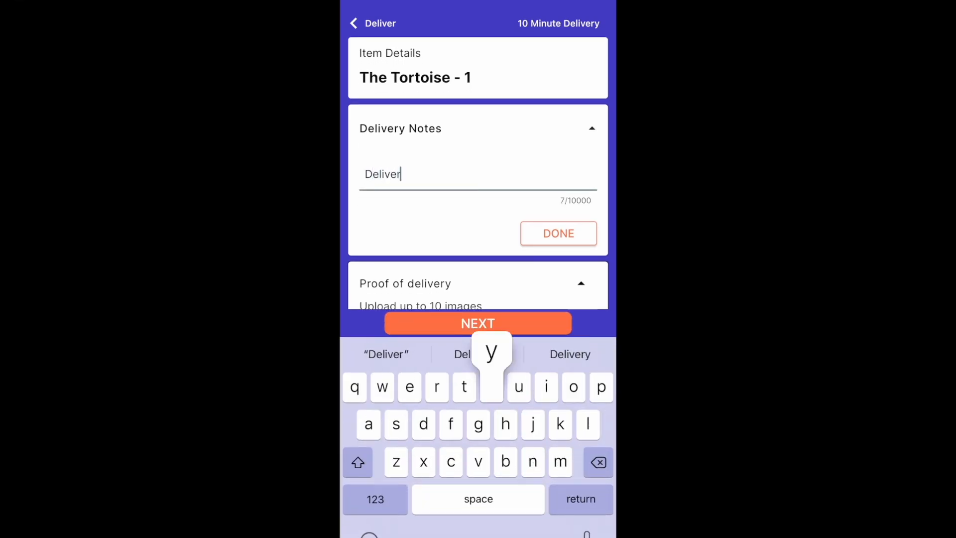
pyautogui.write('y successful')
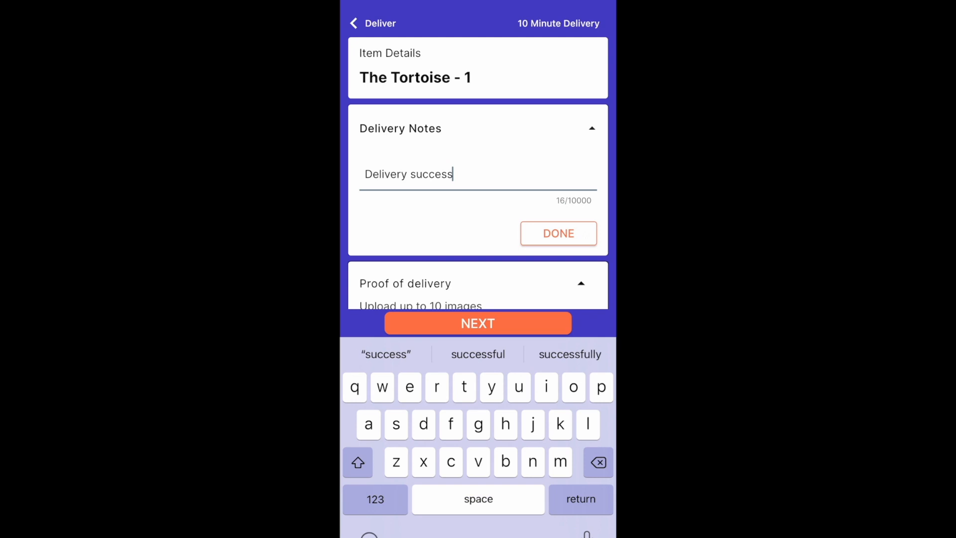
pyautogui.click(559, 234)
# Photograph the item and add the image as proof of delivery
pyautogui.click(380, 264)
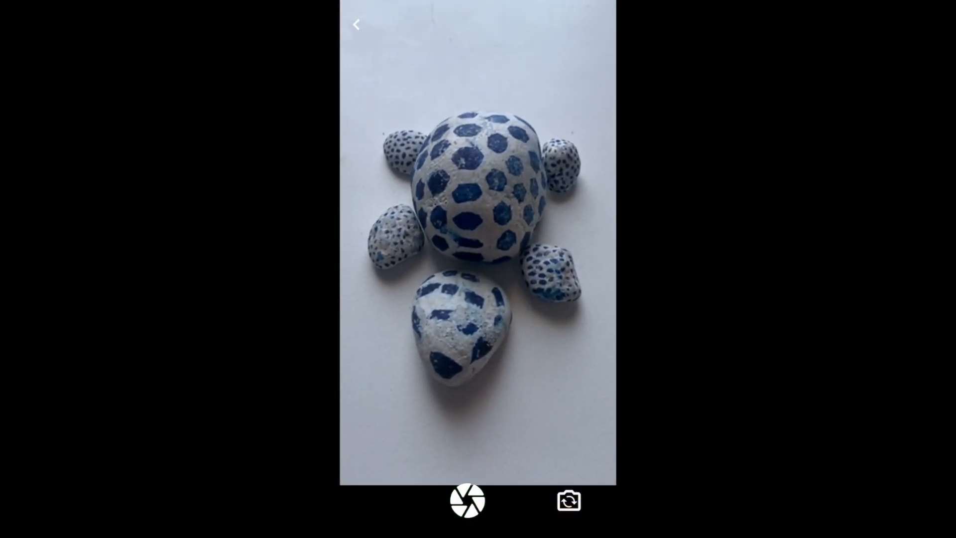
pyautogui.click(467, 500)
pyautogui.click(591, 512)
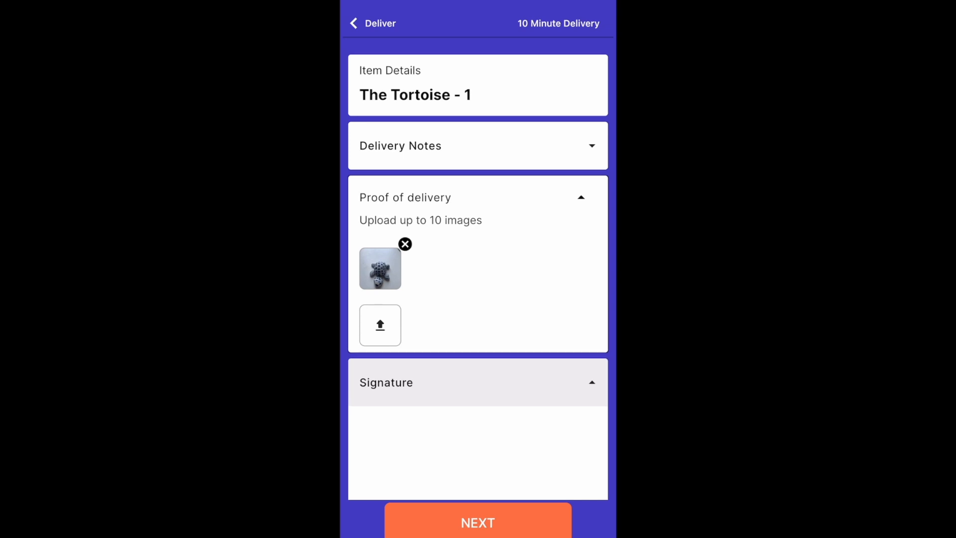
# Draw a freehand signature in the Signature component and confirm it
pyautogui.scroll(-4, 478, 274)
pyautogui.moveTo(390, 315)
pyautogui.mouseDown()
pyautogui.moveTo(497, 285)
pyautogui.moveTo(528, 308)
pyautogui.mouseUp()
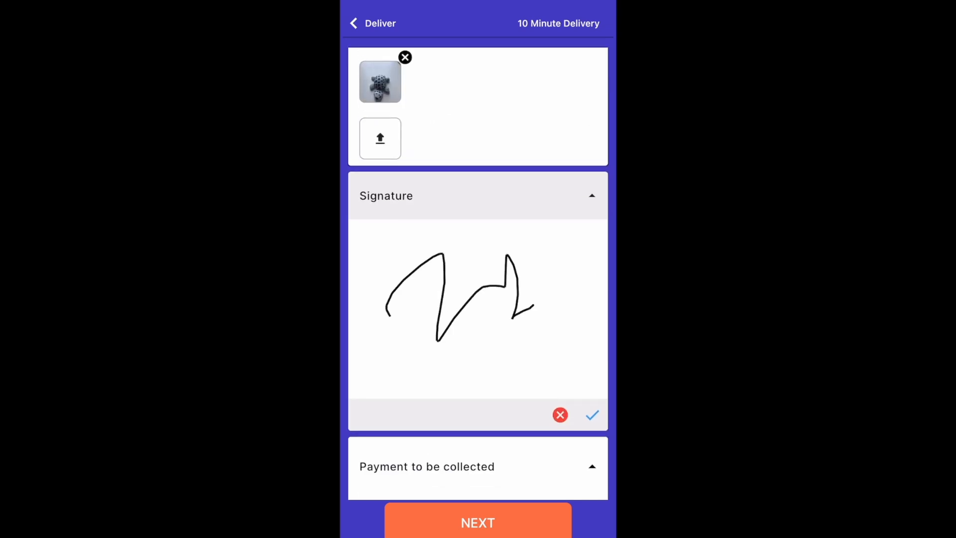
pyautogui.moveTo(587, 259); pyautogui.dragTo(481, 373)
pyautogui.click(593, 415)
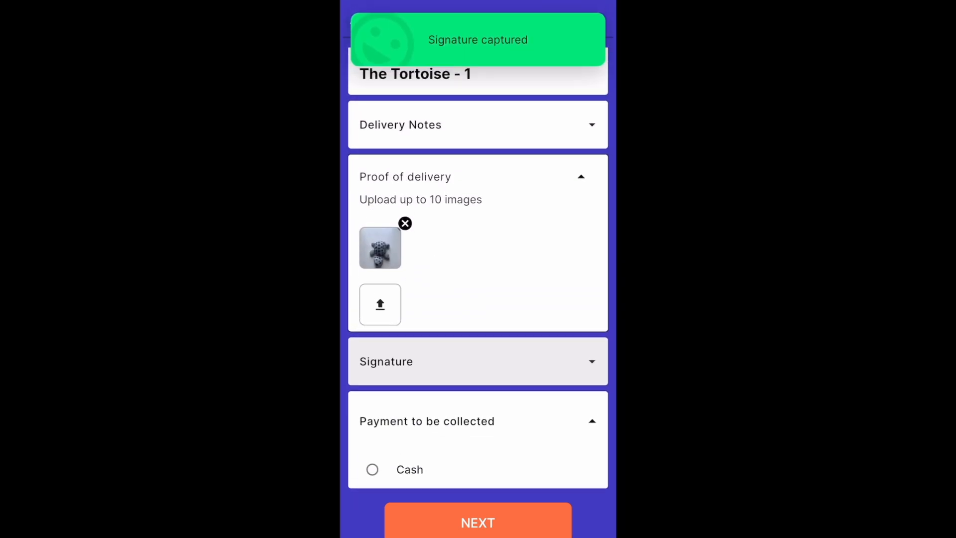
# Choose Cash for the payment to be collected, advance the task to the Completed step and finish it
pyautogui.click(372, 474)
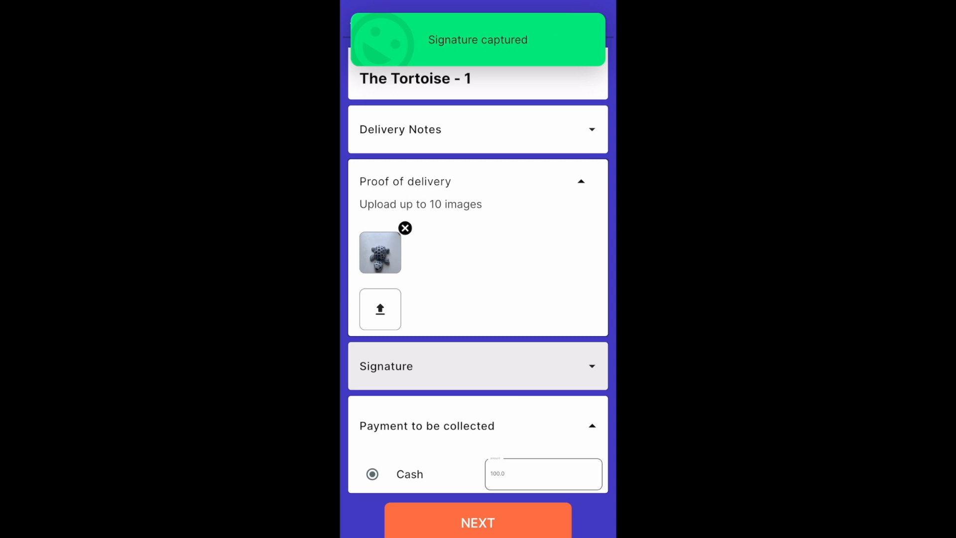
pyautogui.click(478, 522)
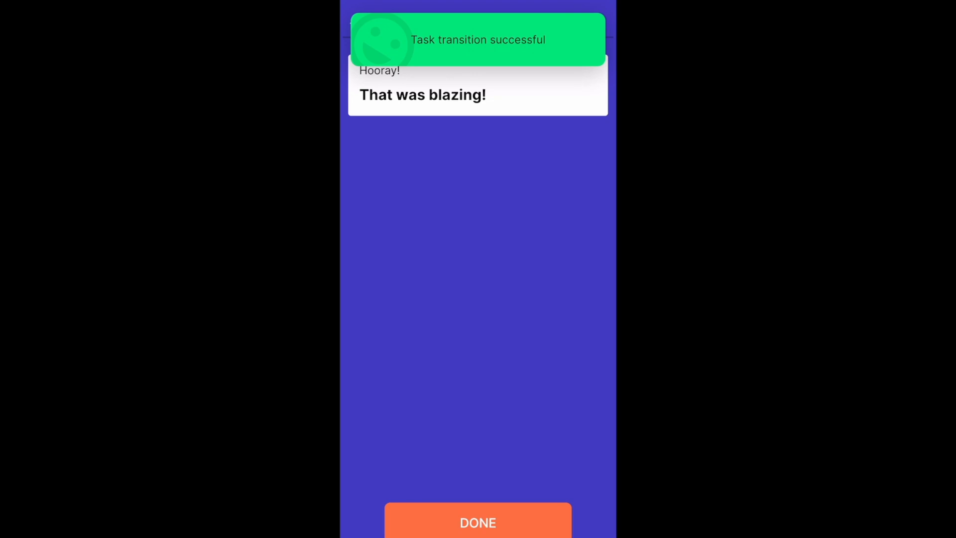
pyautogui.click(478, 522)
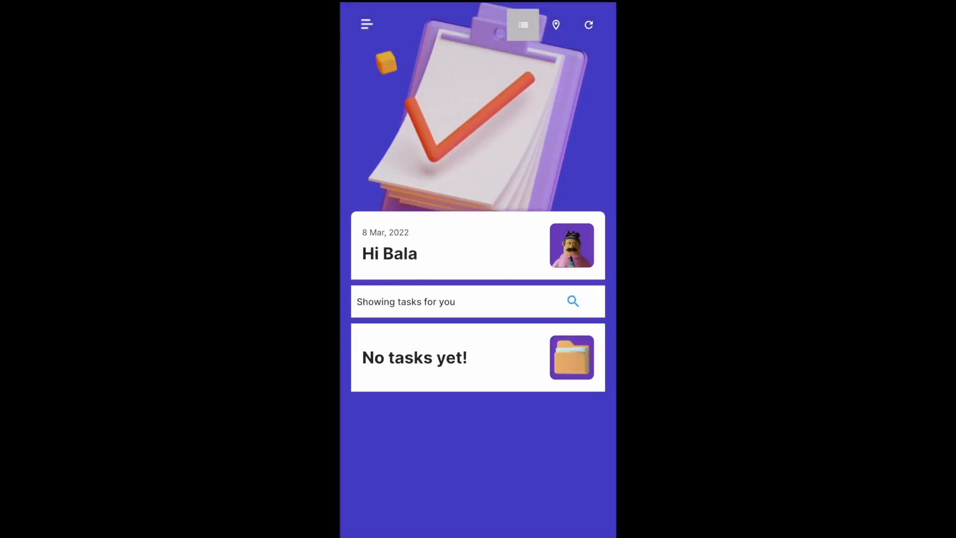